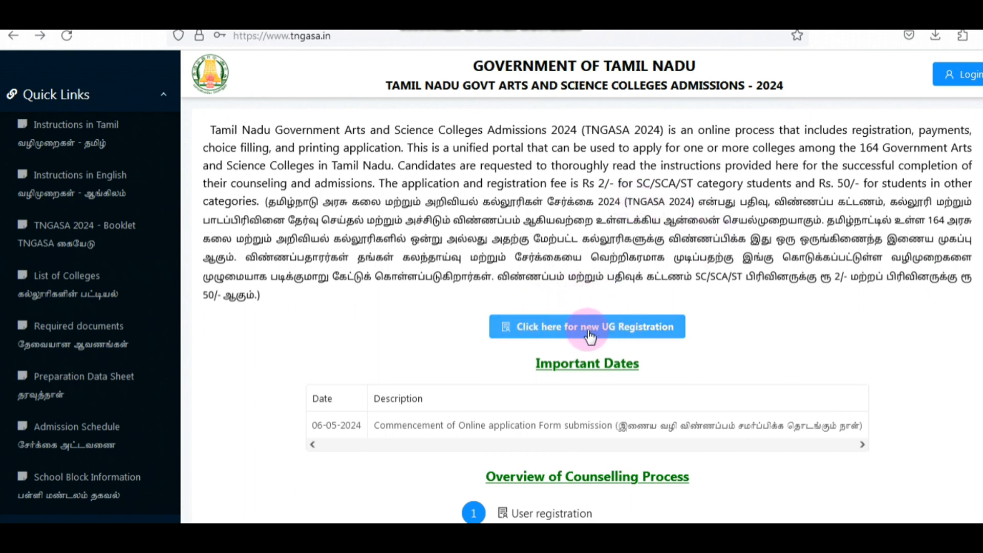
Step: Start a new UG registration and fill in the applicant's name, contact details, date of birth, +1 passed as Yes, TN-HSC as qualifying examination, and password
left_click(613, 332)
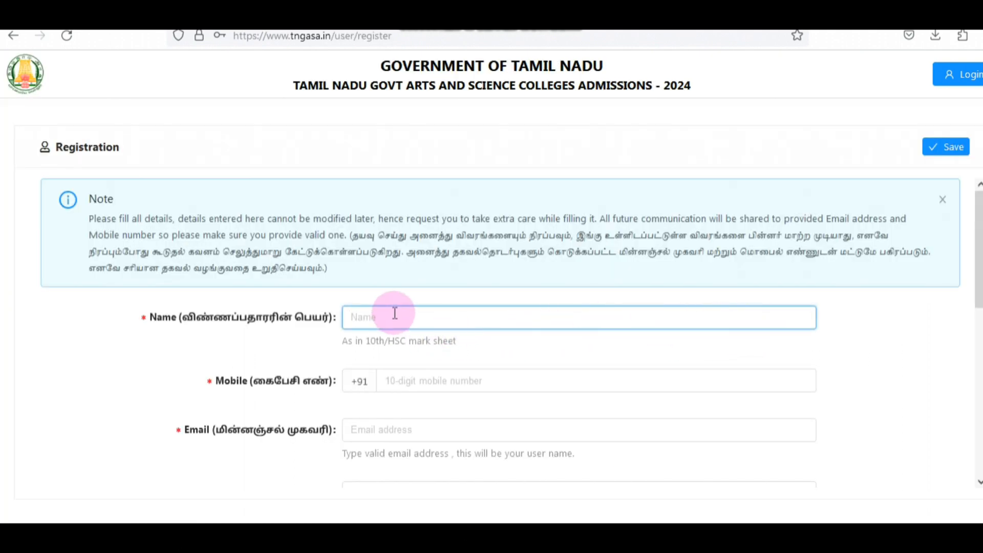
scroll(448, 265, "down", 2)
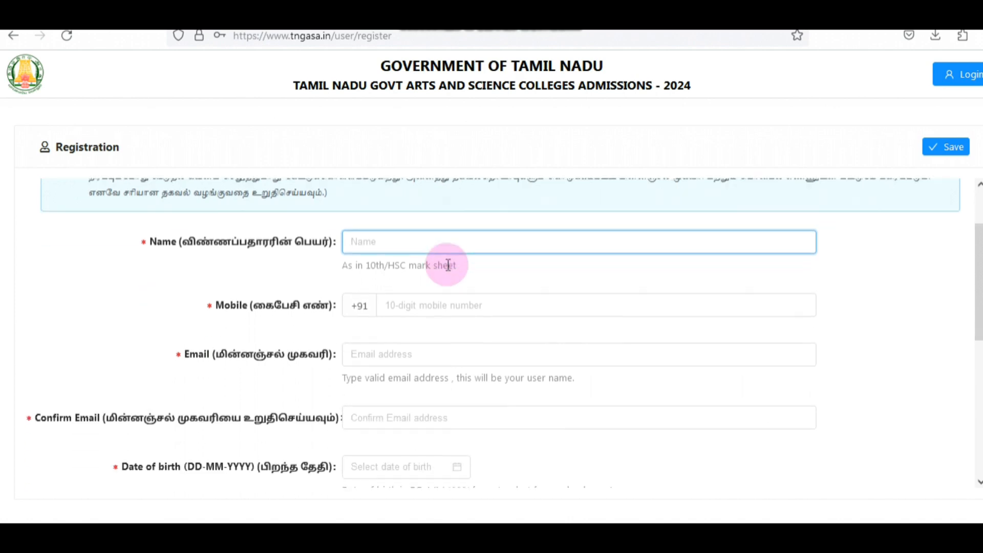
scroll(447, 264, "down", 2)
scroll(446, 264, "up", 2)
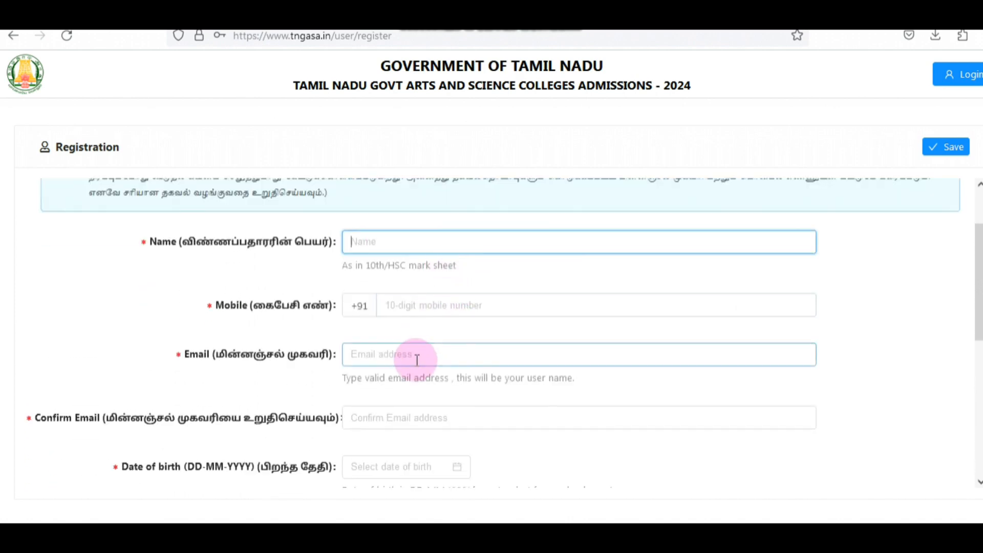
scroll(416, 360, "down", 2)
scroll(415, 358, "up", 4)
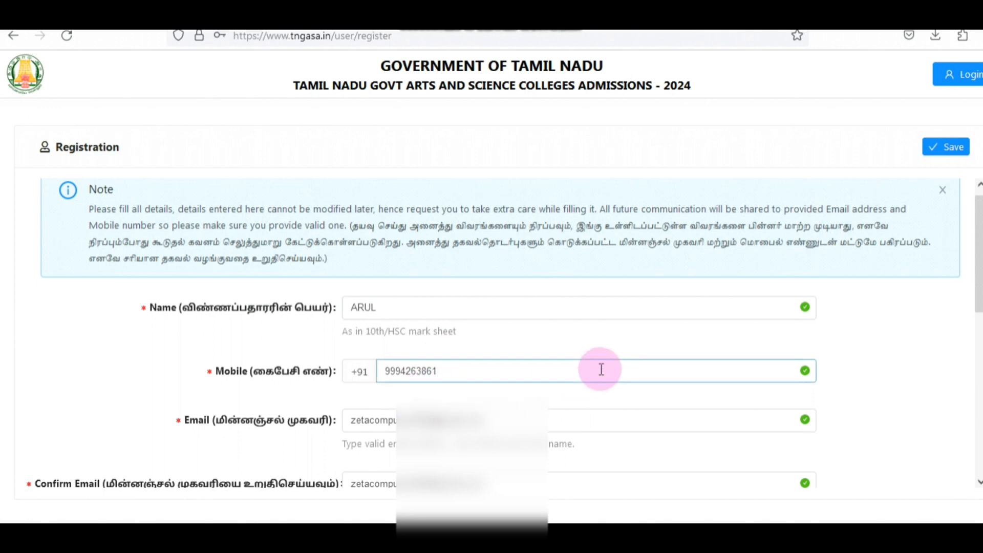
Step: Review the completed registration entries, save the form without storing the login in the browser, and confirm the submission
scroll(851, 359, "down", 6)
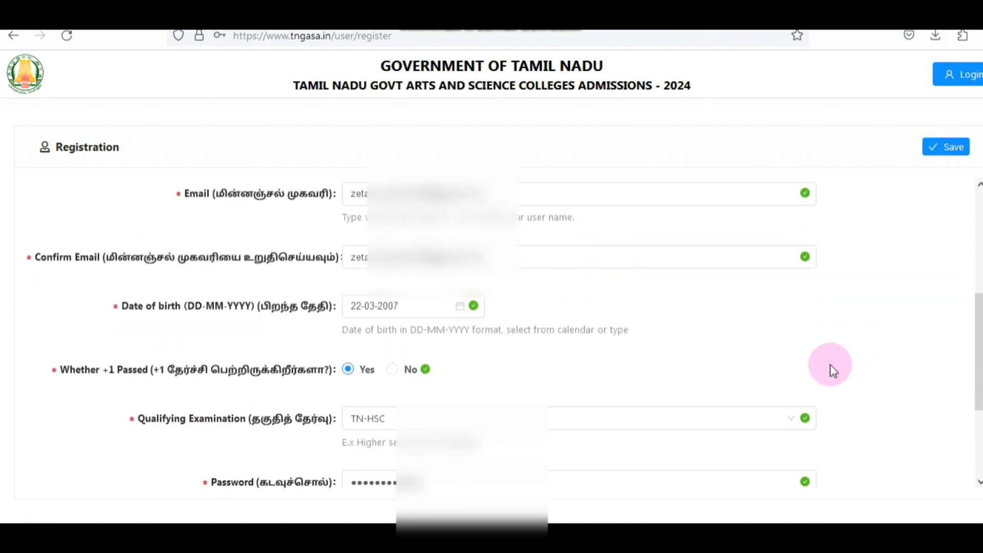
scroll(495, 340, "up", 2)
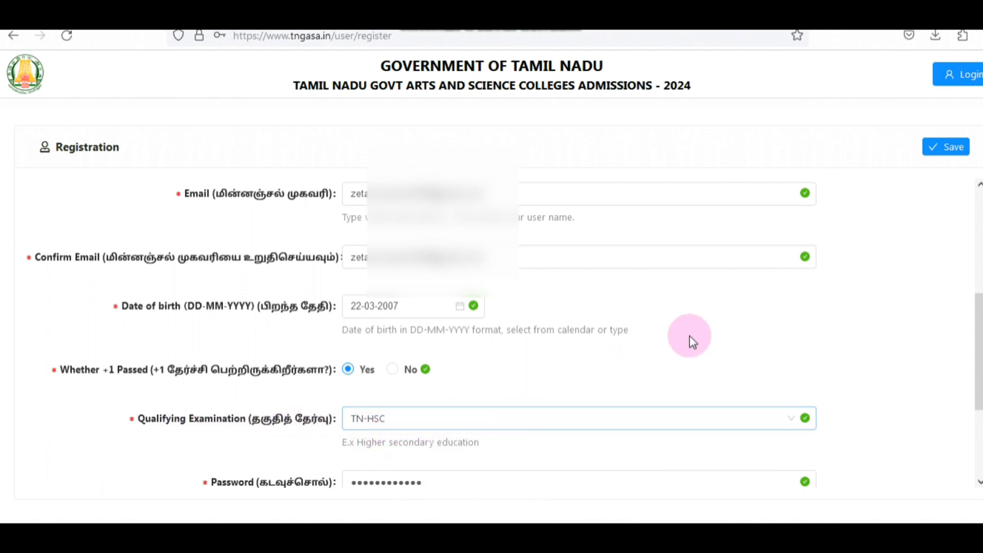
scroll(856, 312, "down", 3)
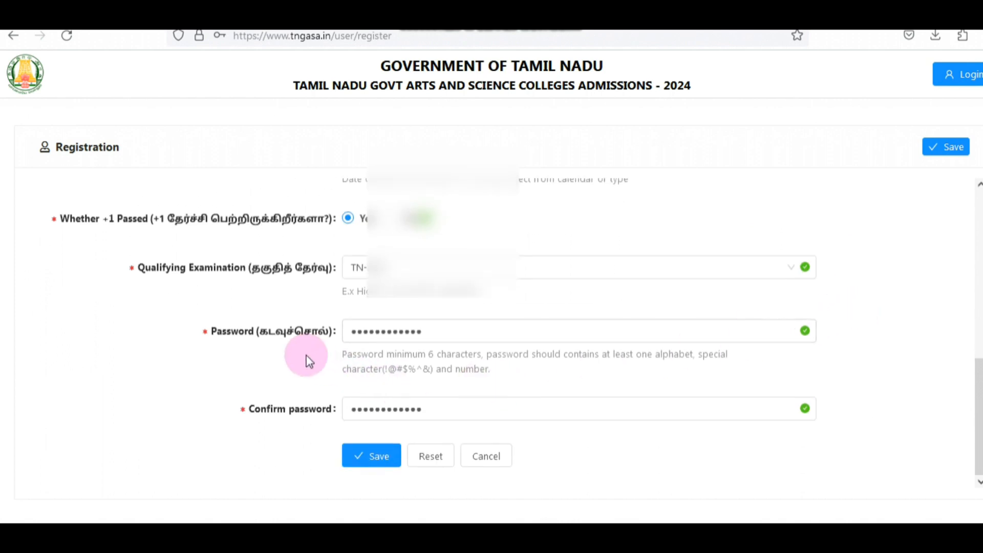
left_click(373, 332)
left_click(358, 410)
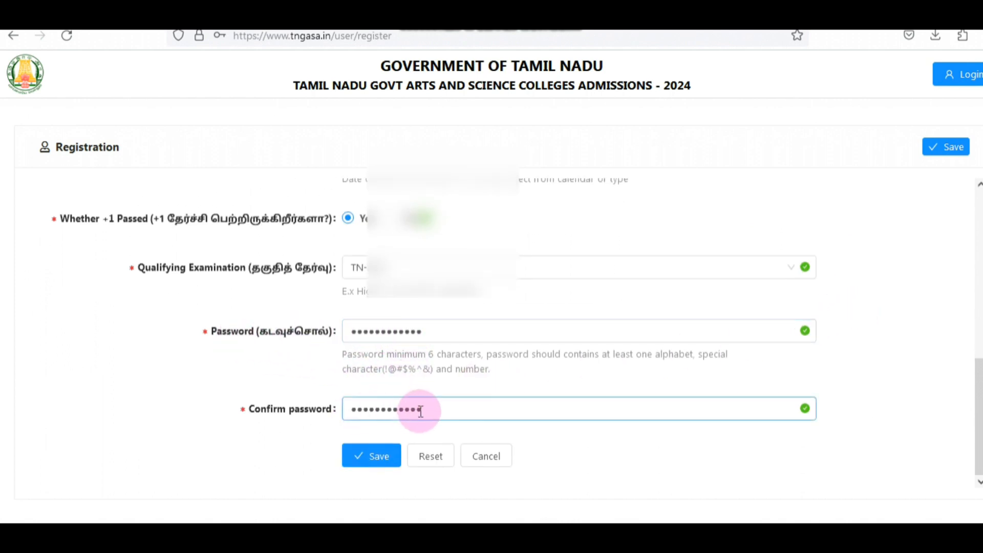
left_click(368, 464)
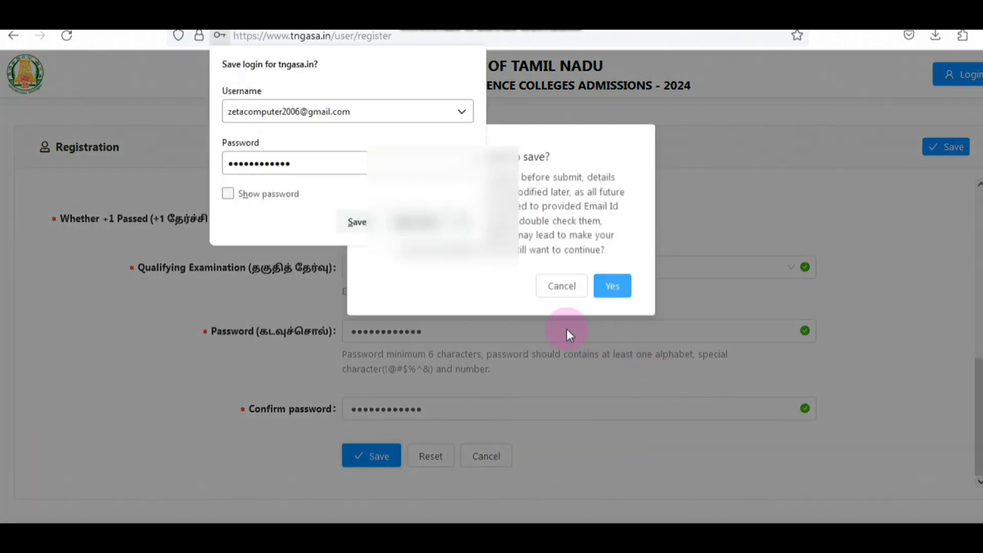
left_click(641, 59)
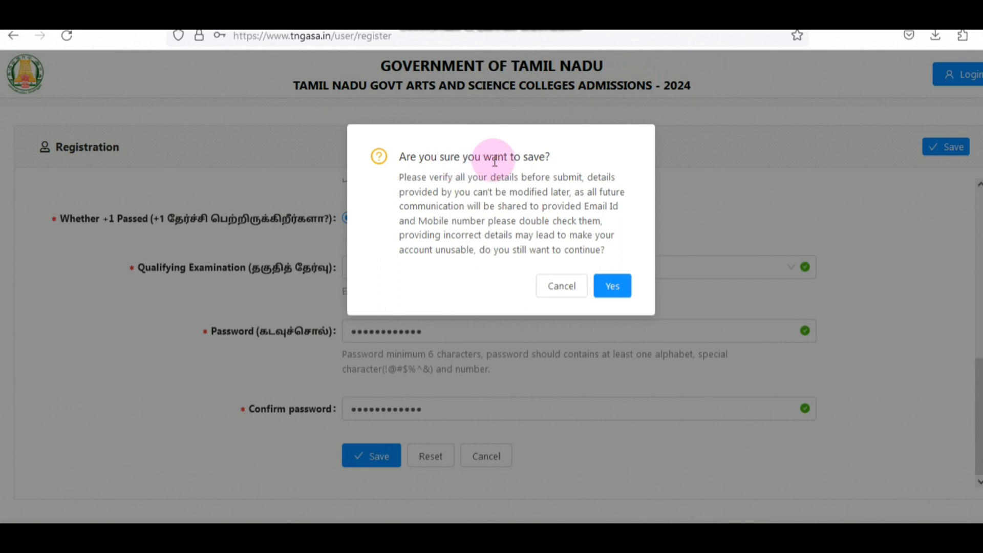
left_click(618, 289)
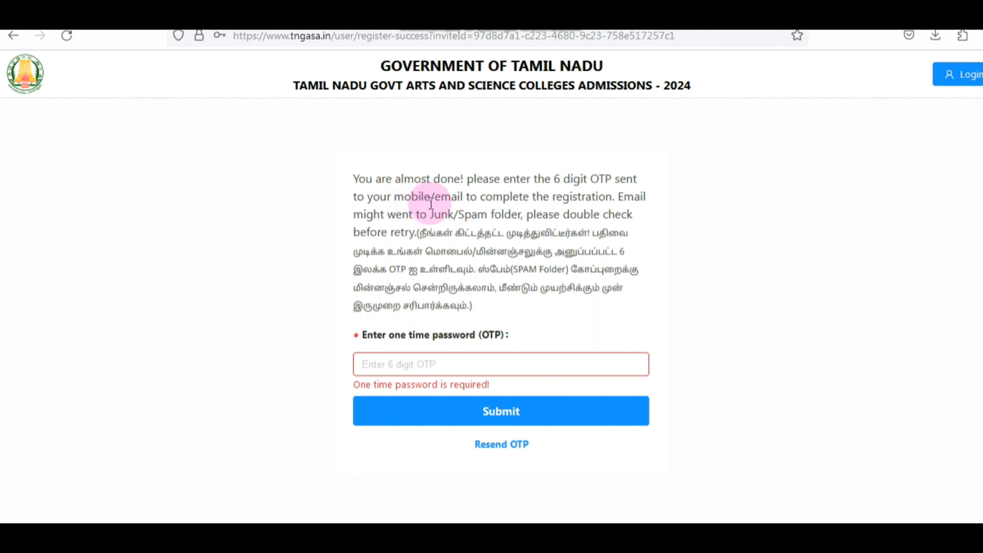
Step: Enter the 6-digit one-time password and submit it to complete the registration
left_click(430, 367)
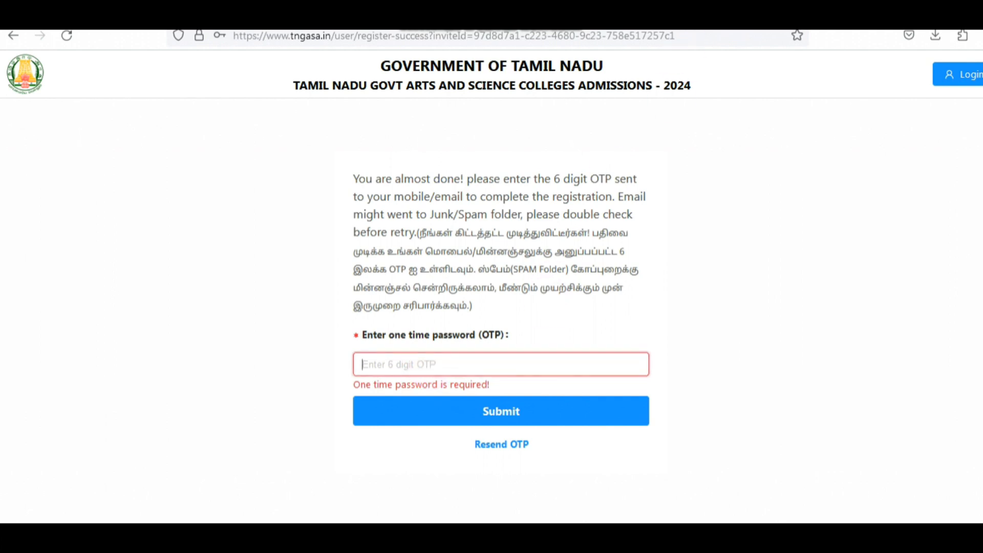
key("ctrl+v")
left_click(497, 417)
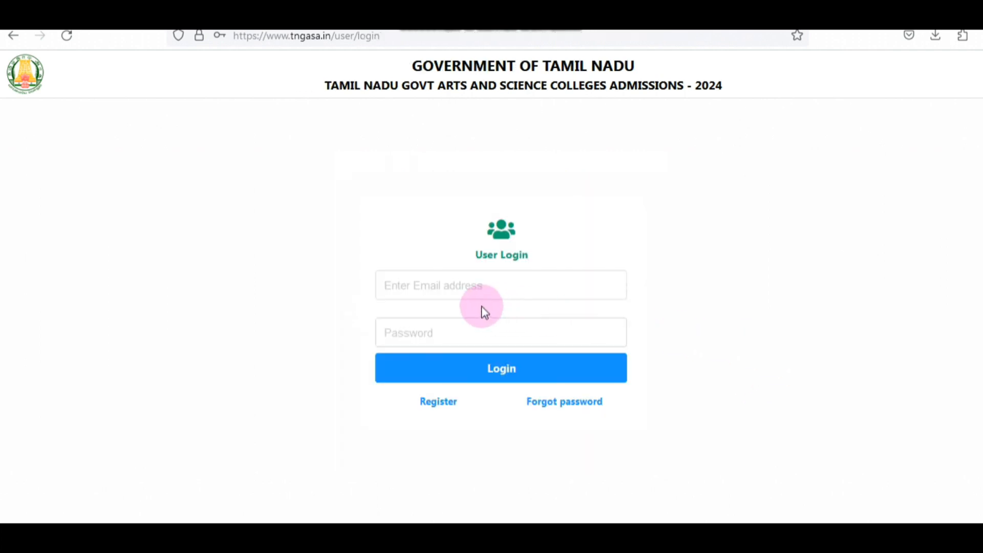
Step: Fill in the registered email address and account password, and log in to the applicant account
left_click(562, 289)
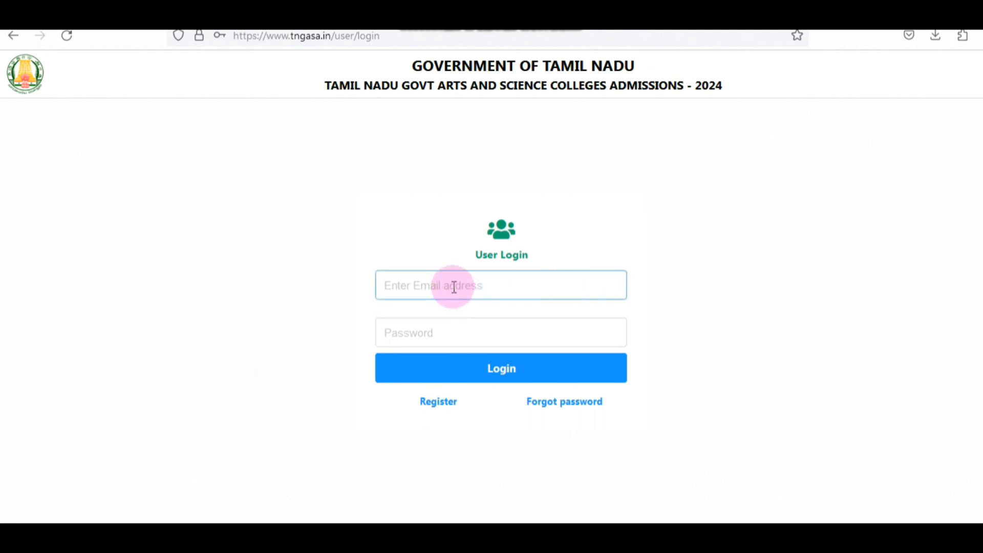
left_click(454, 336)
left_click(484, 291)
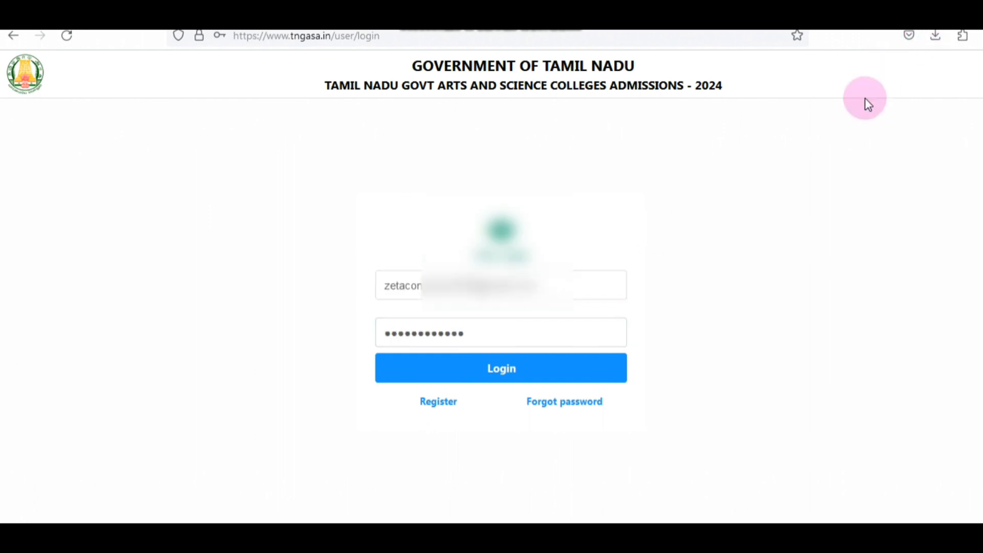
left_click(496, 322)
left_click(468, 285)
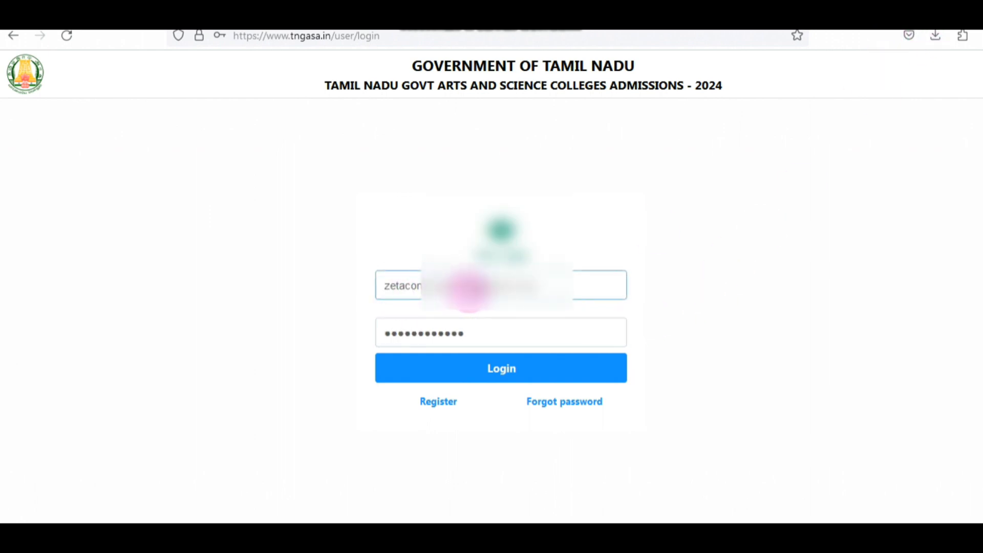
left_click(463, 333)
left_click(508, 372)
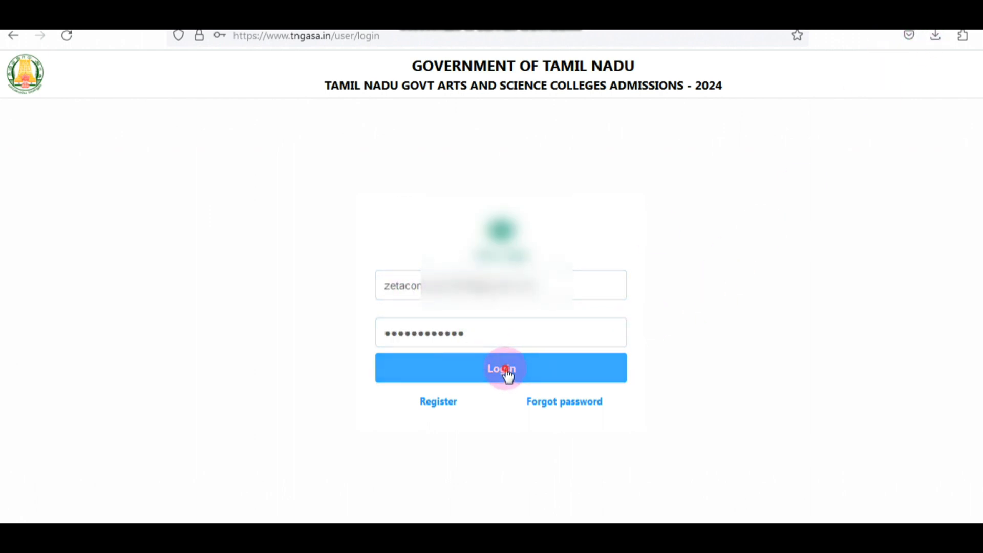
left_click(839, 196)
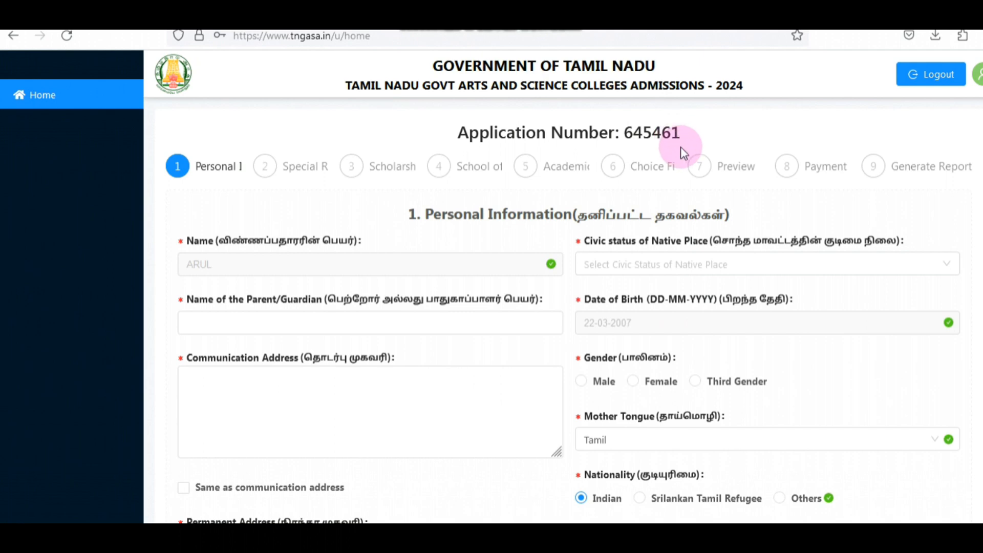
Step: Set the native place's civic status to Town Panchayat, enter the parent's name and communication address, and reuse that address as the permanent address
left_click(636, 271)
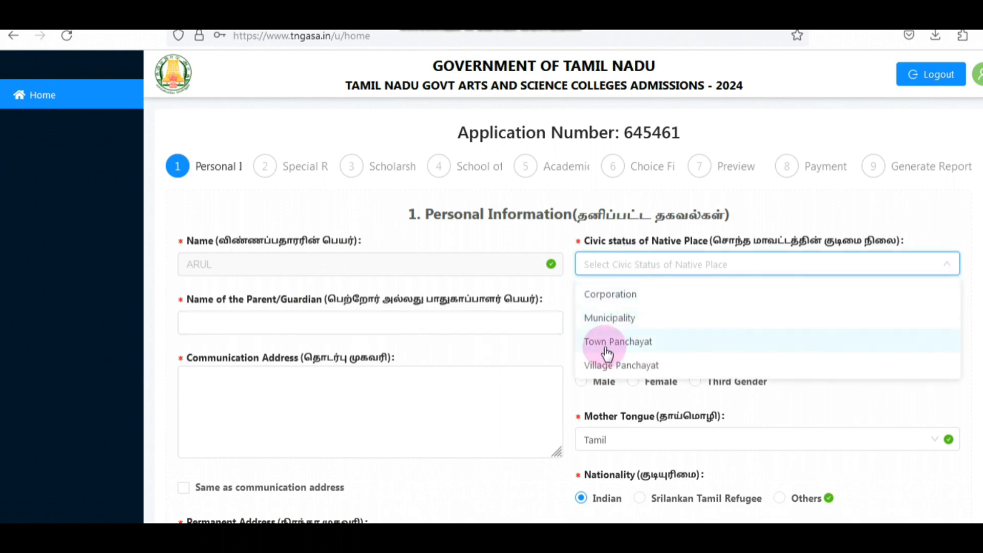
left_click(631, 341)
left_click(285, 326)
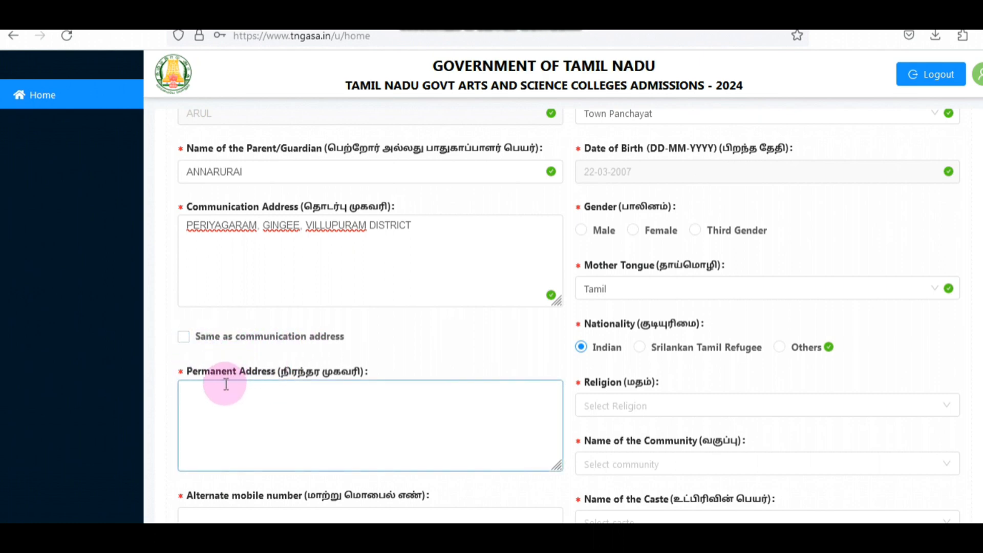
left_click(183, 337)
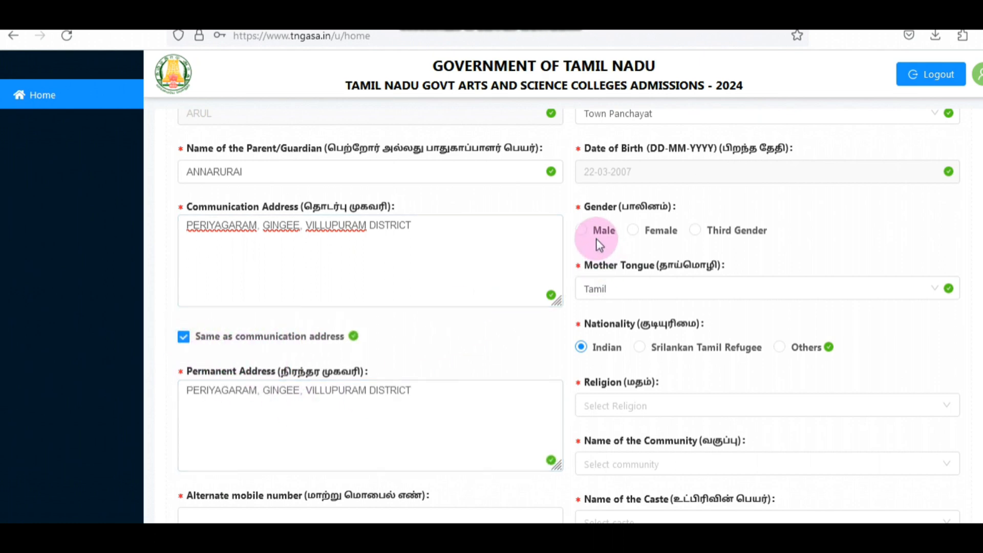
Step: Select Male as the gender and Hindu as the religion in the personal information
left_click(581, 230)
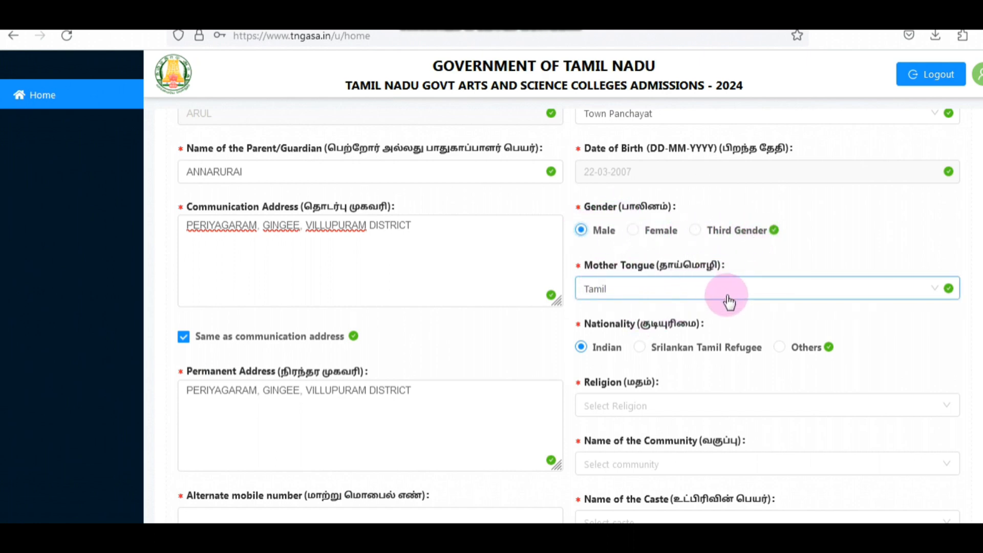
scroll(717, 310, "down", 2)
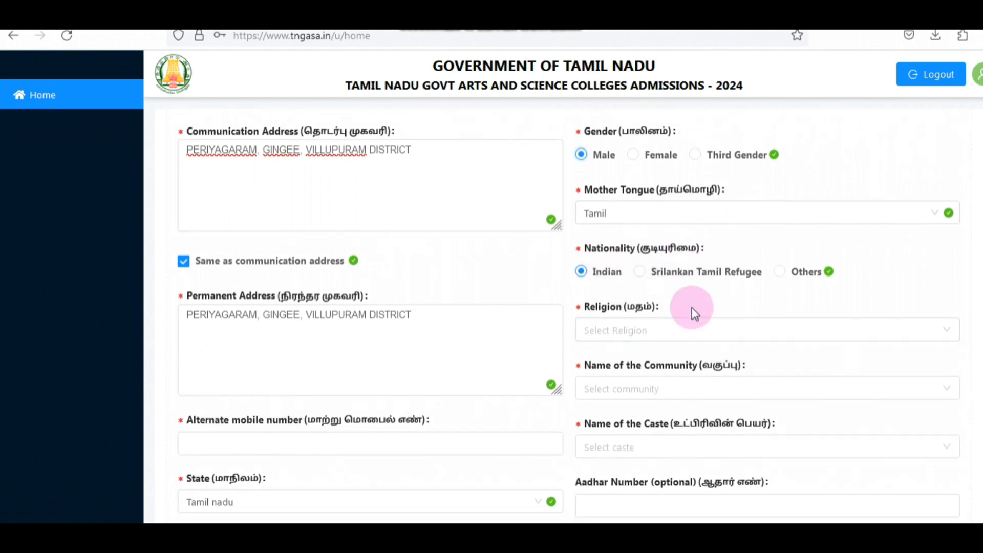
left_click(645, 335)
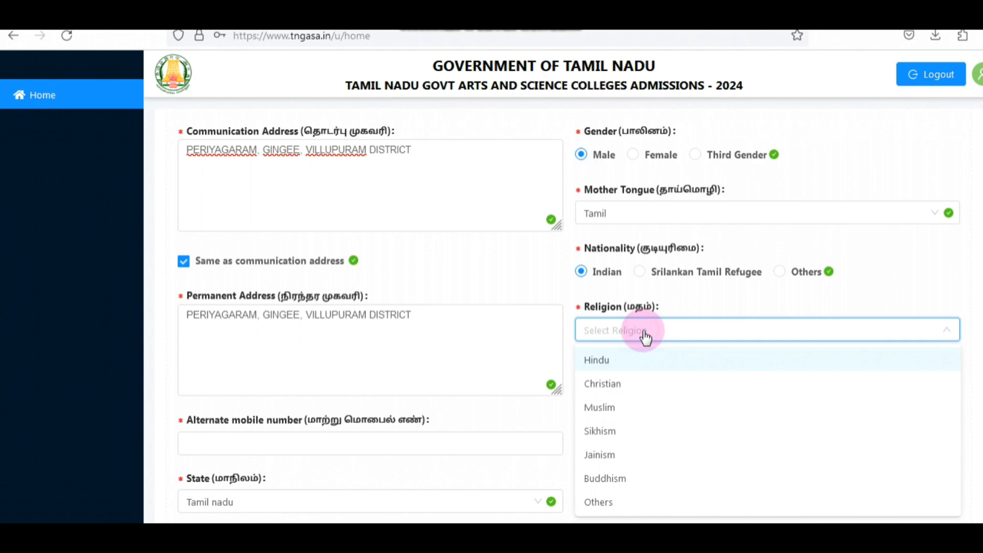
left_click(612, 359)
Step: Set the community to MBC & DNC and the caste to Meenavar (Parvatharajakulam, Pattanavar, Sembadavar)
scroll(859, 244, "down", 4)
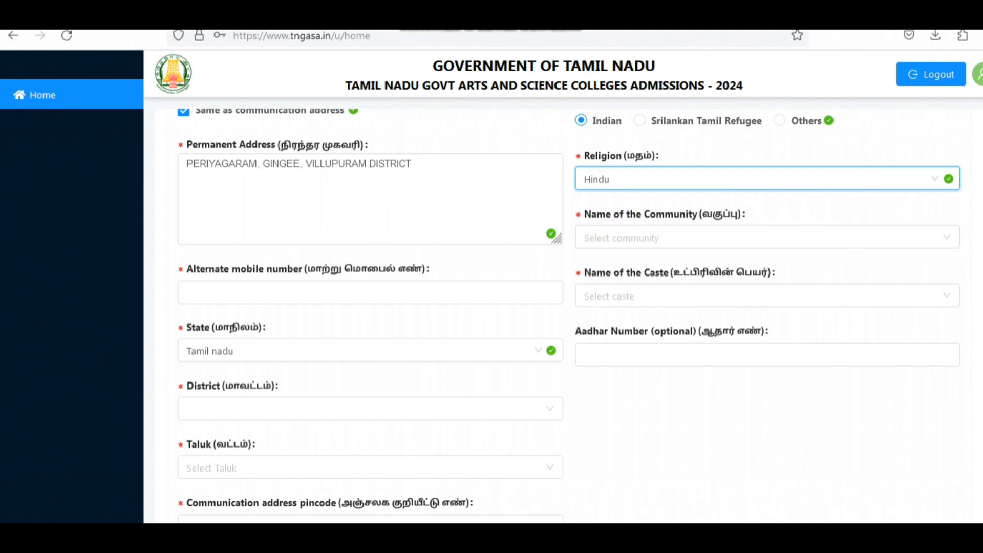
left_click(641, 244)
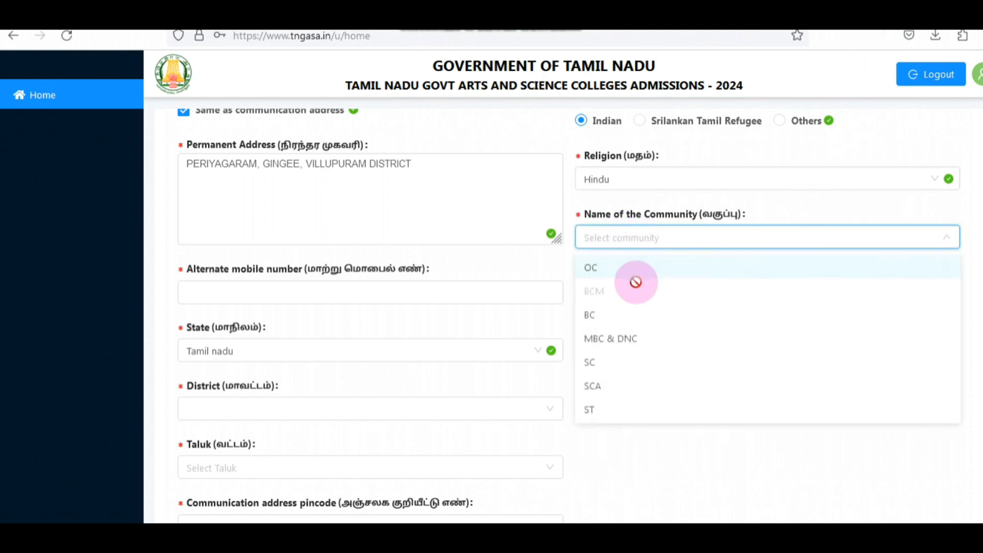
left_click(652, 338)
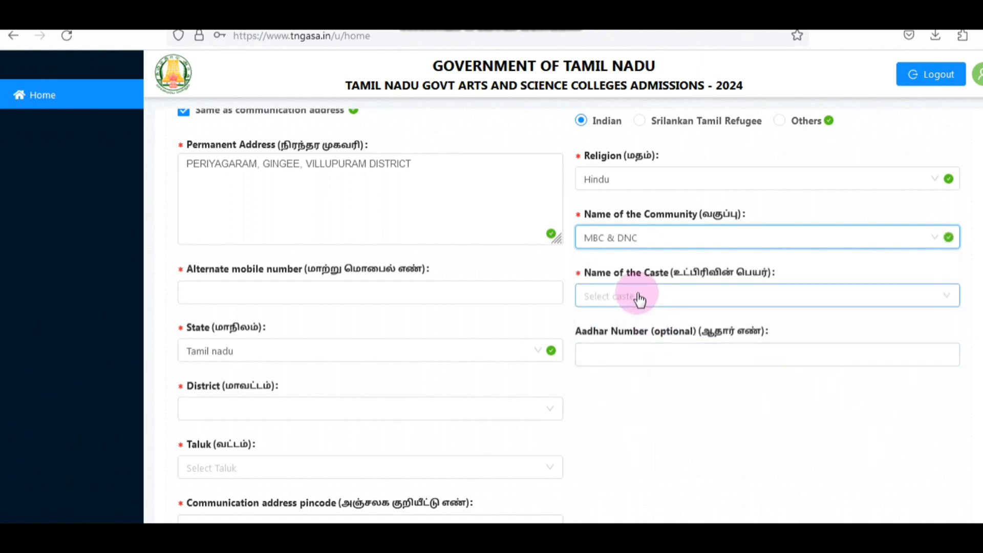
left_click(637, 297)
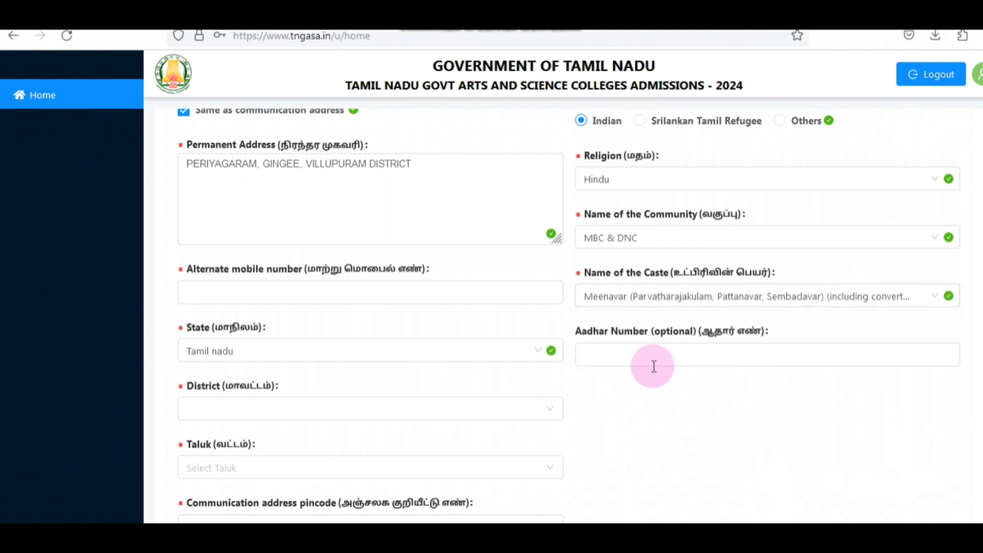
left_click(638, 359)
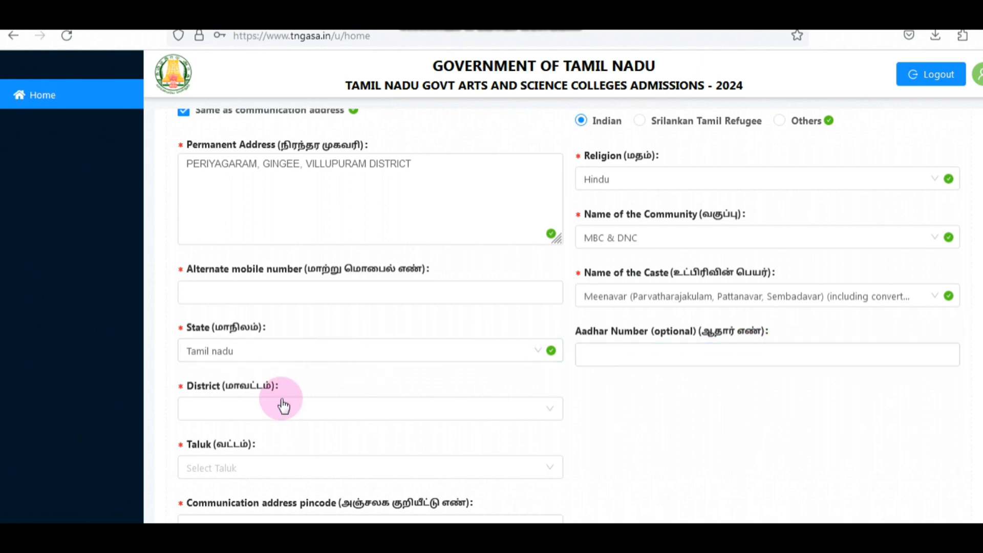
Step: Enter the applicant's 10-digit alternate mobile number
left_click(209, 294)
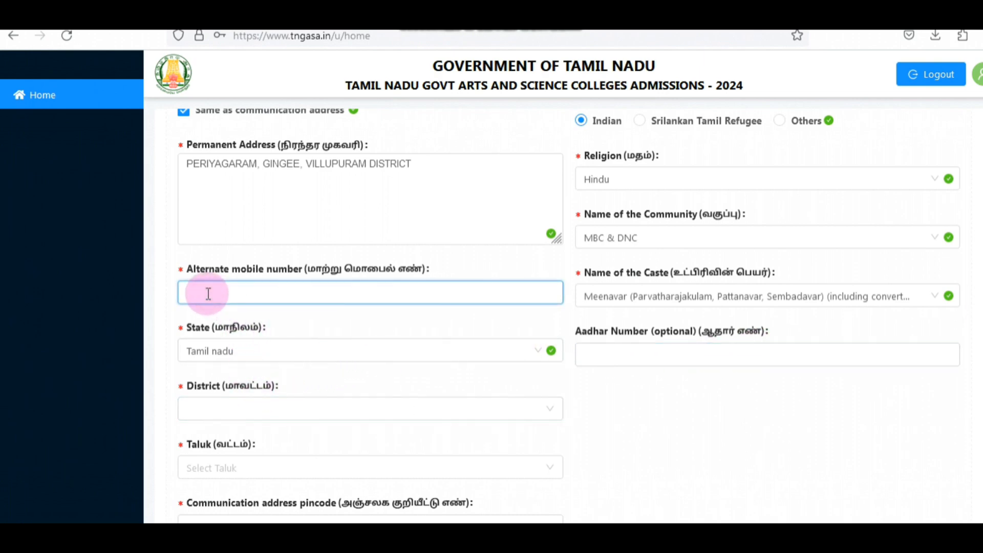
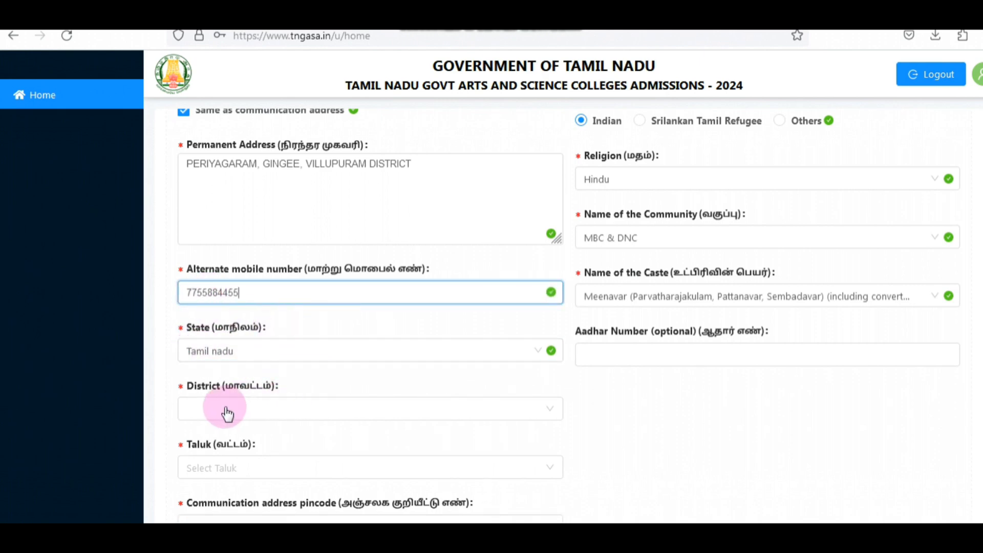
Step: Set the address district to Viluppuram and the taluk to Gingee in the personal information
scroll(302, 390, "down", 3)
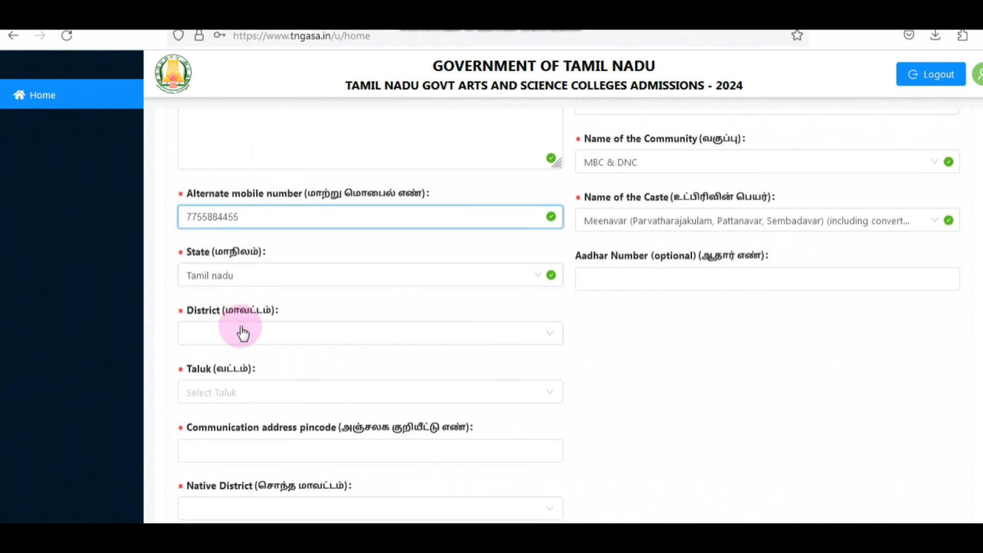
left_click(247, 337)
scroll(257, 264, "down", 10)
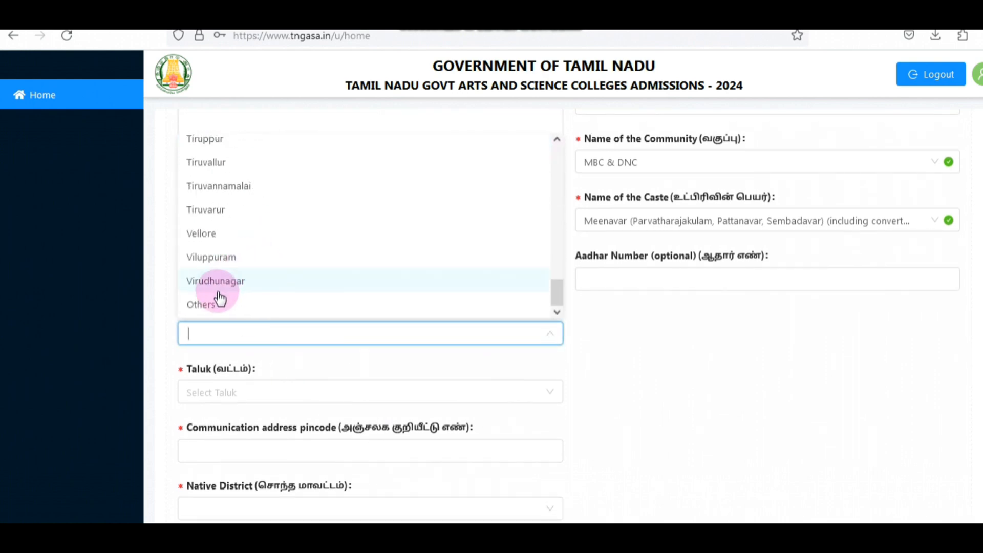
left_click(217, 264)
left_click(242, 394)
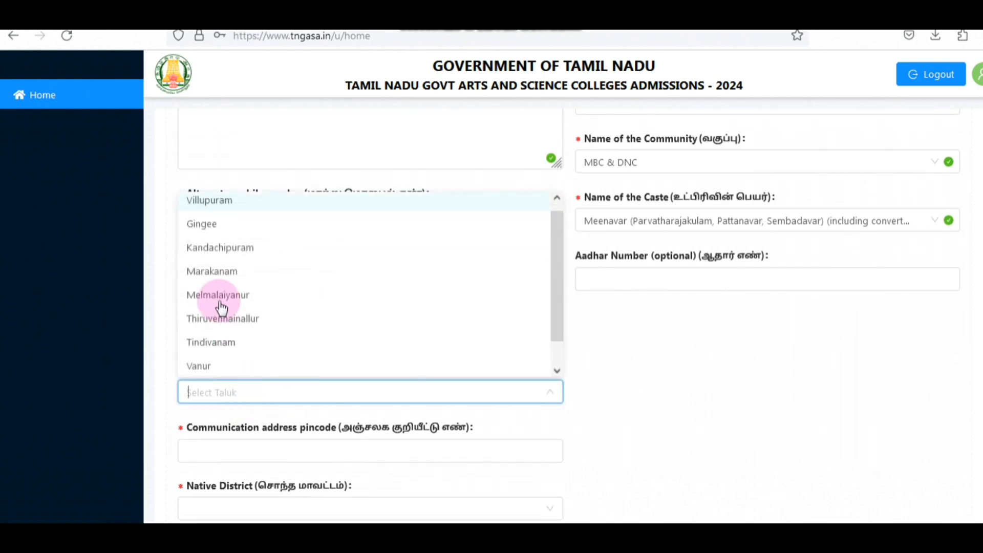
left_click(205, 226)
Step: Enter the communication address pincode, set the native district to Viluppuram, and save the personal information
scroll(448, 343, "down", 3)
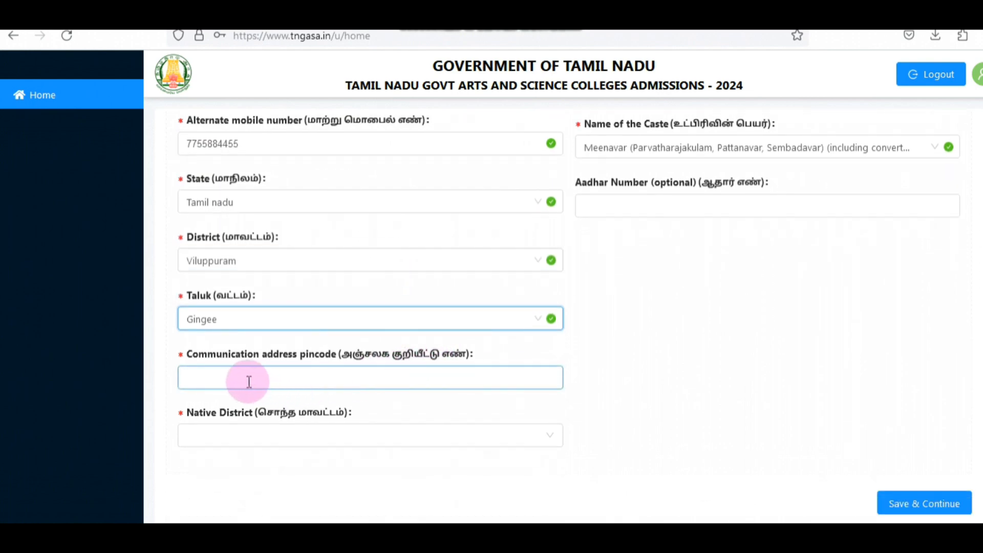
left_click(354, 382)
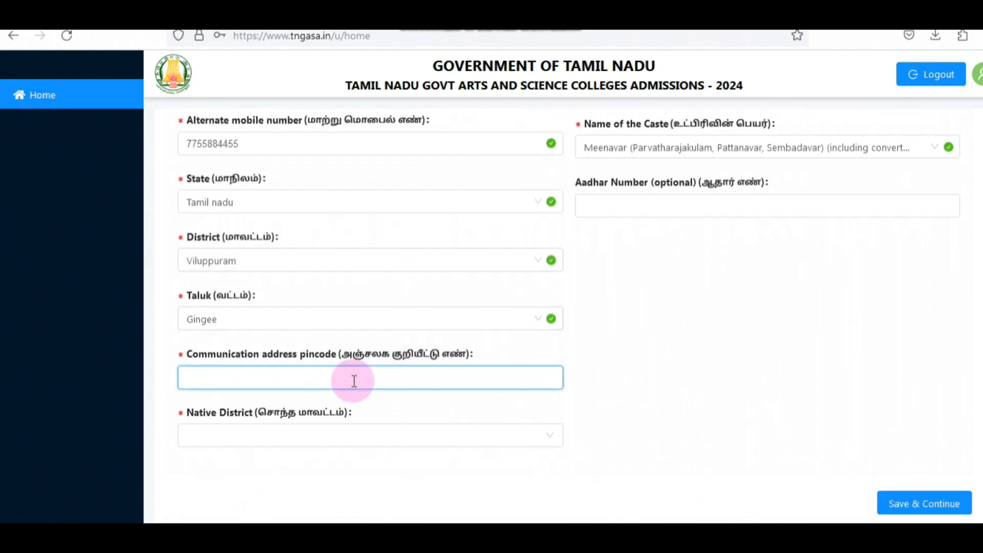
type("604202")
left_click(281, 436)
scroll(290, 354, "down", 10)
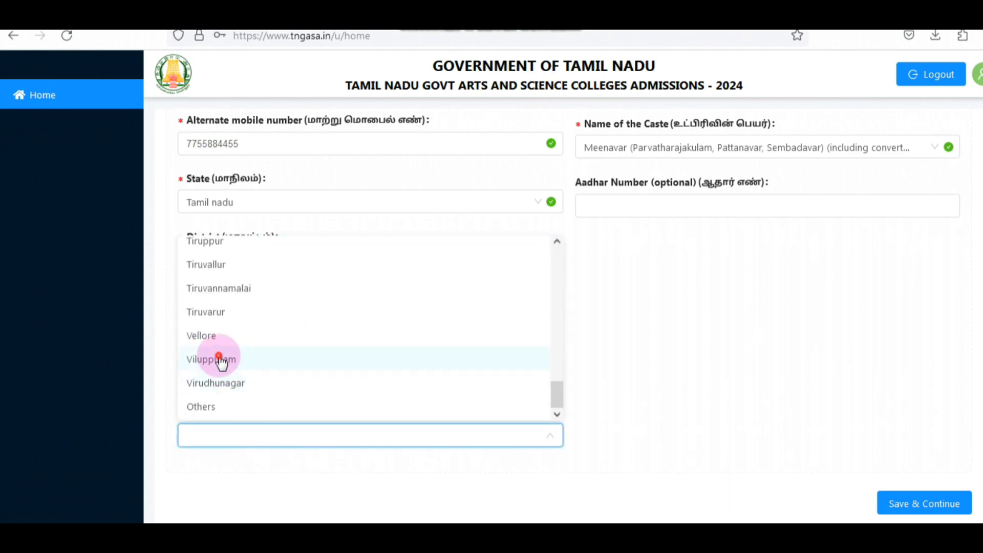
left_click(253, 359)
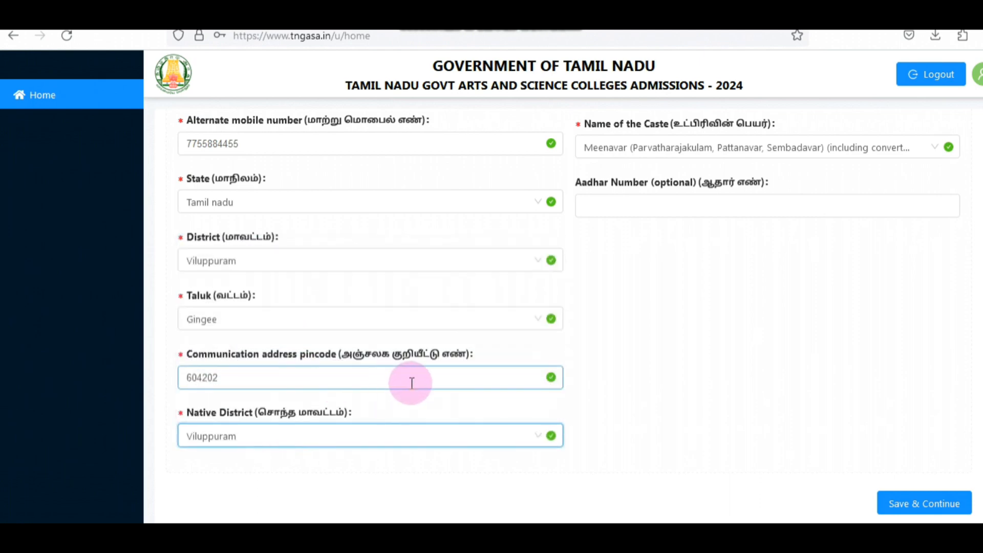
left_click(928, 505)
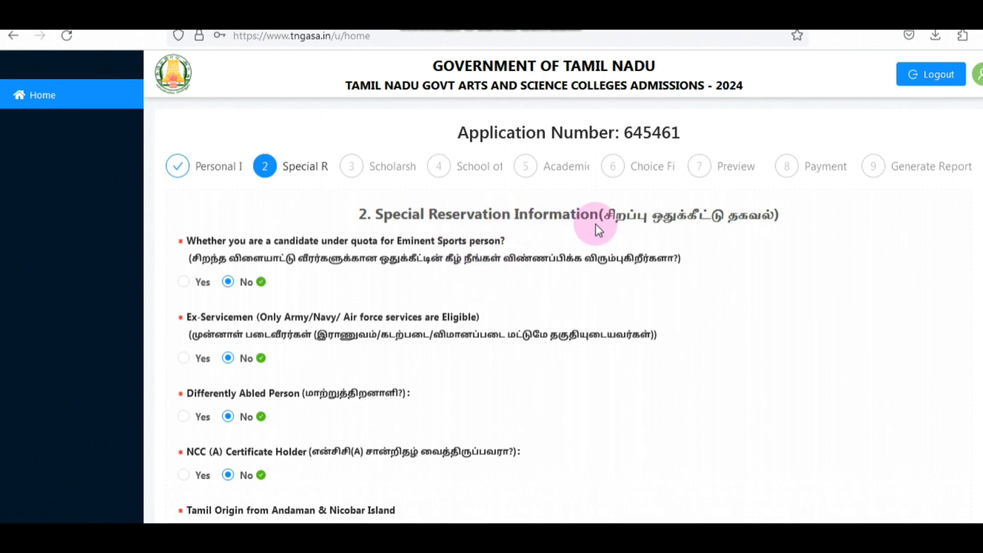
Step: Leave the special reservation questions at No and choose None of the Above for the security forces category
scroll(764, 274, "down", 2)
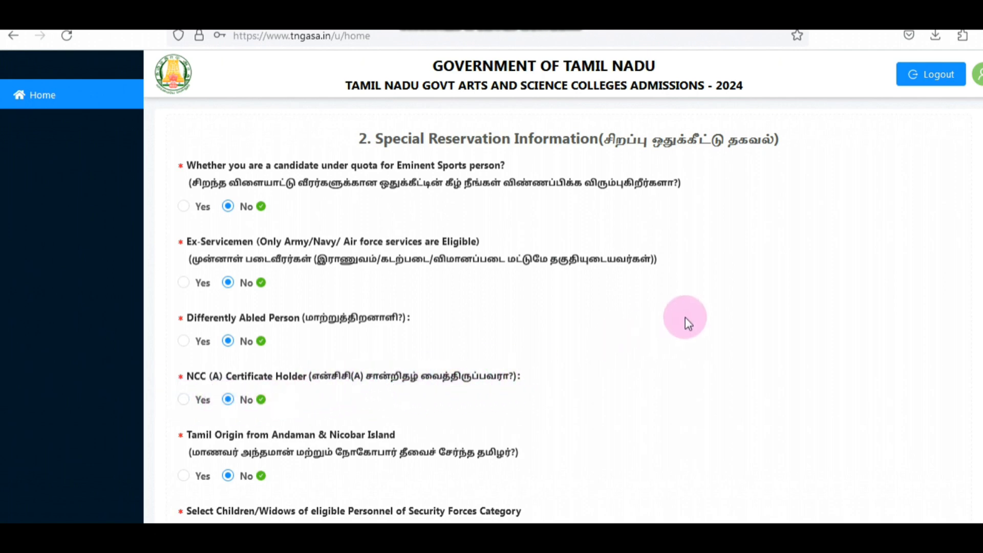
scroll(685, 318, "down", 2)
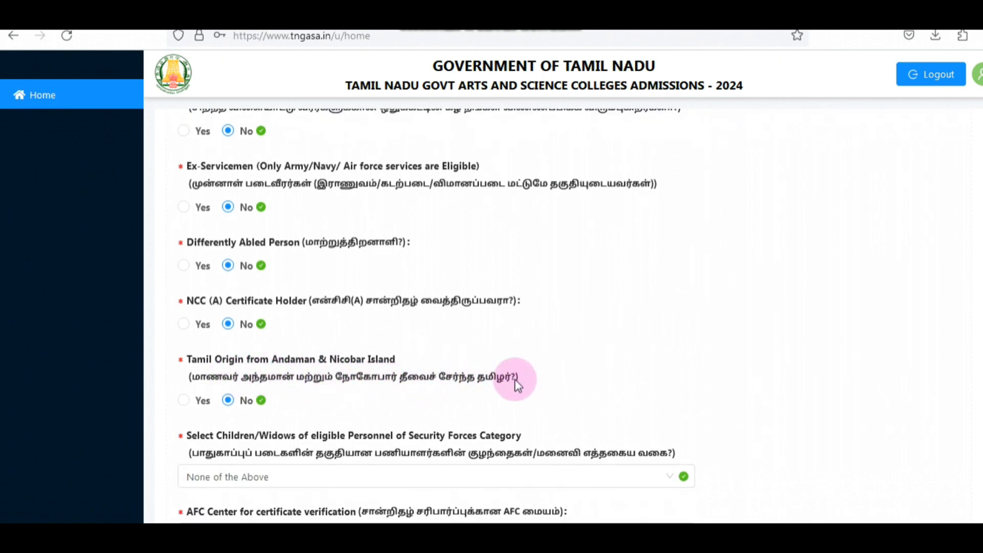
scroll(611, 318, "down", 3)
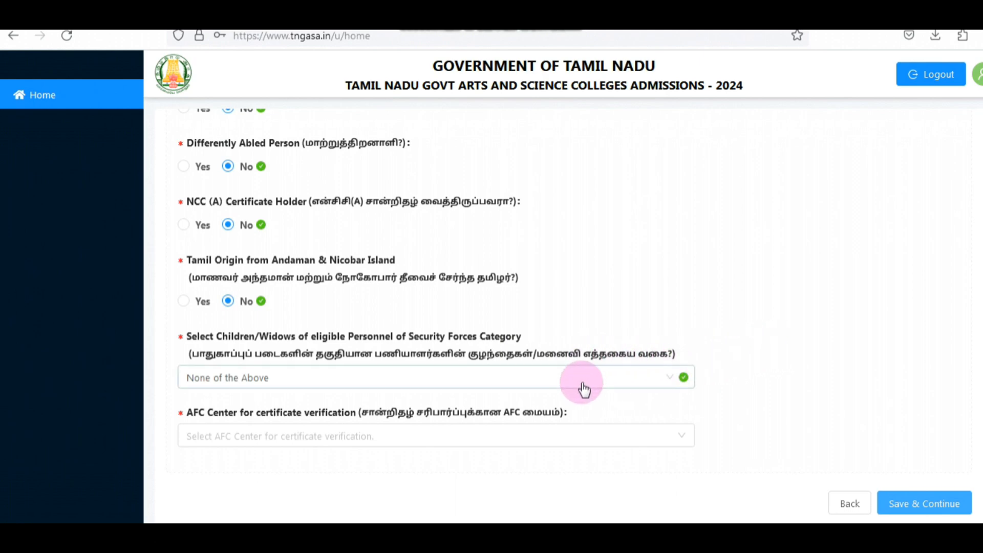
left_click(409, 389)
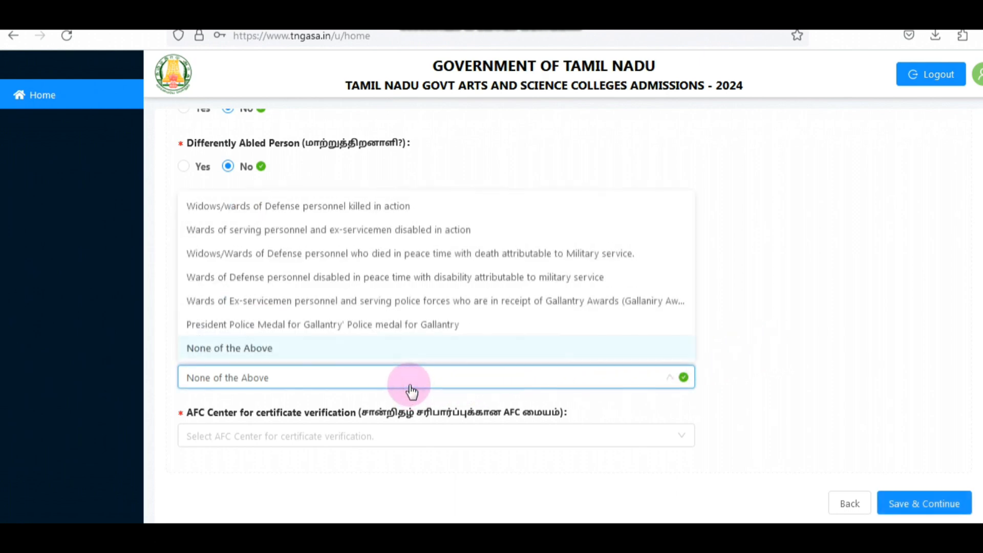
left_click(255, 348)
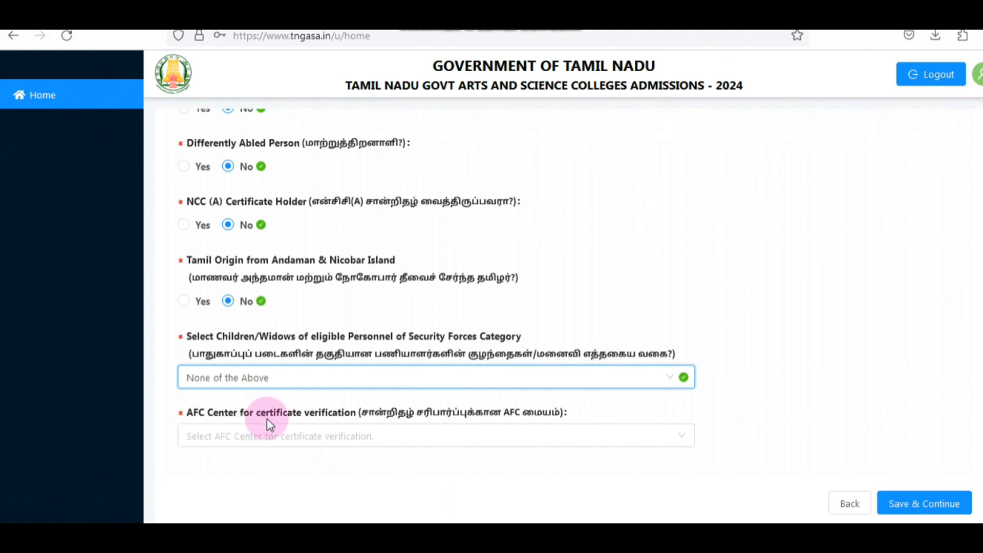
Step: Choose Thiru. A. Govindasamy Government Arts College, Tindivanam-604 307 as the AFC center for certificate verification and save the special reservation information
left_click(386, 435)
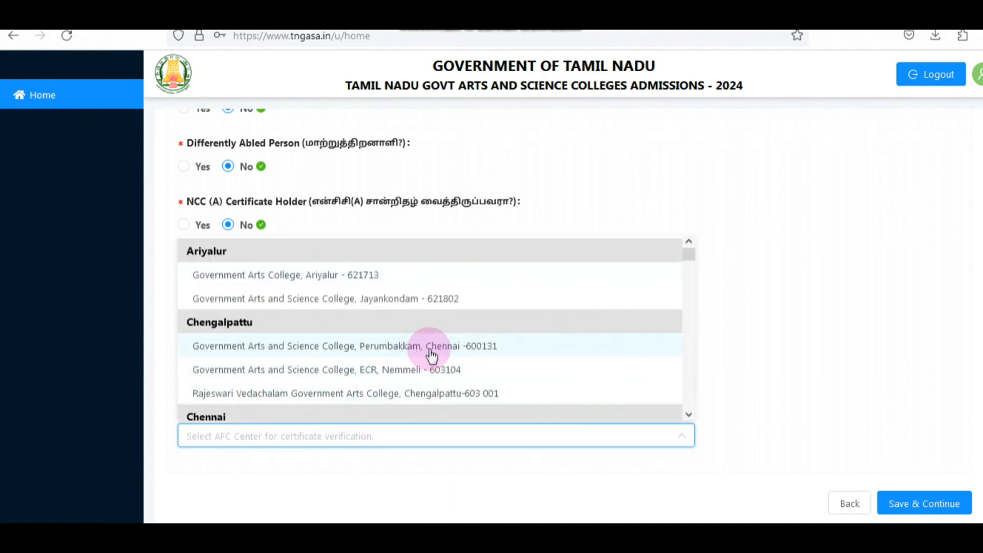
scroll(416, 332, "down", 15)
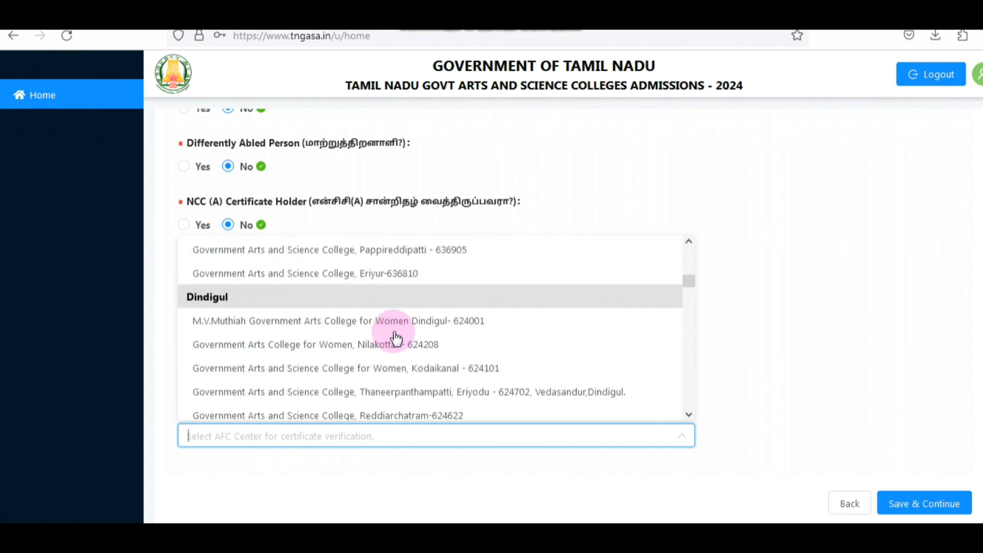
scroll(392, 341, "down", 15)
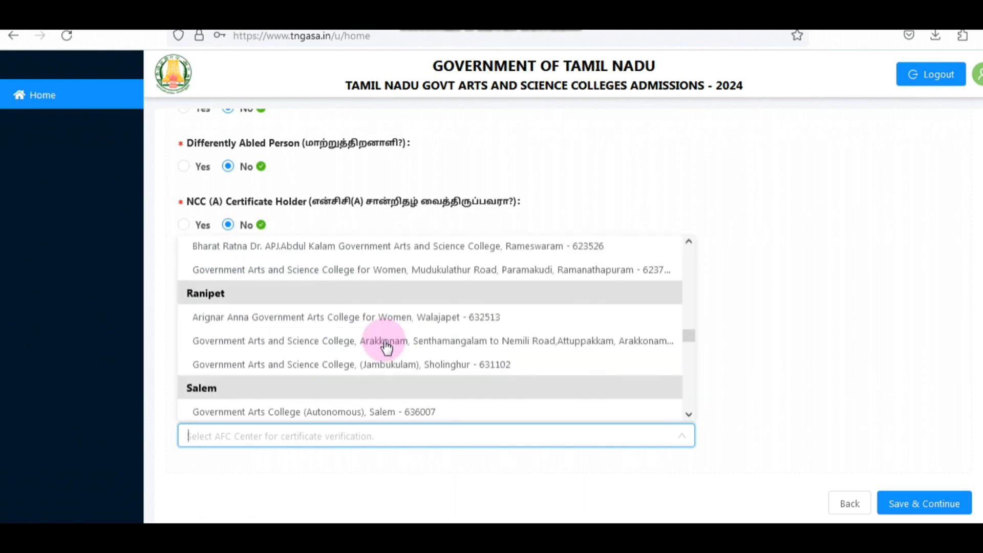
scroll(386, 348, "down", 6)
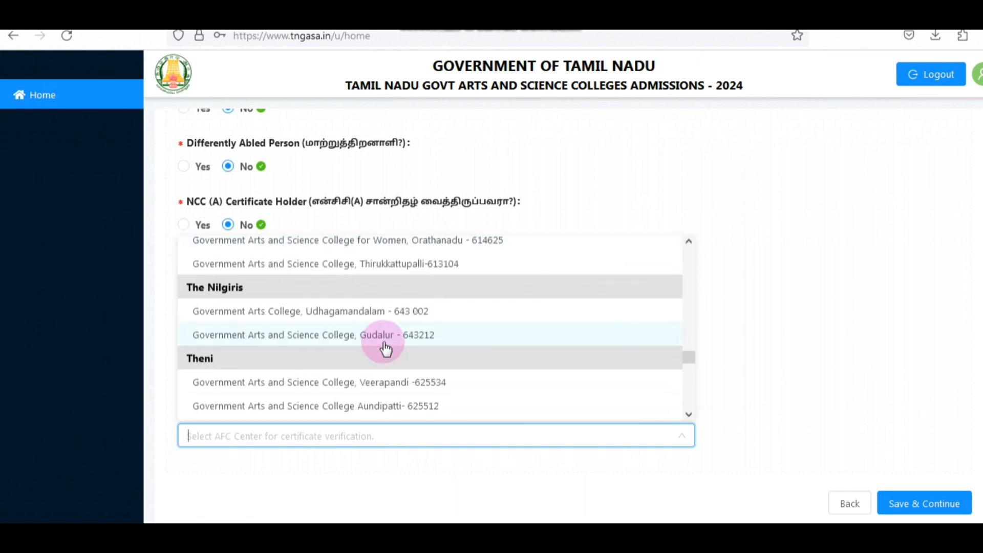
left_click(769, 264)
left_click(307, 438)
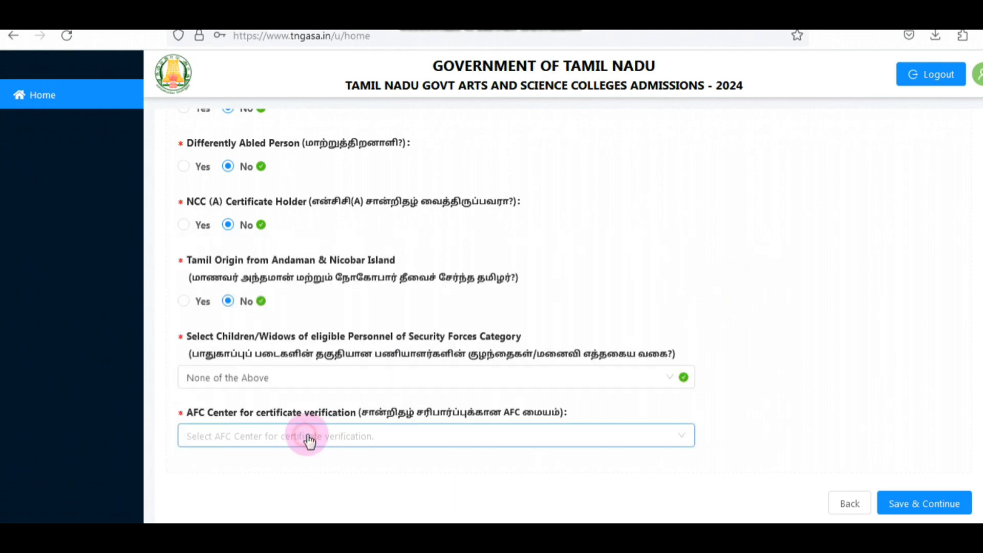
scroll(433, 340, "down", 6)
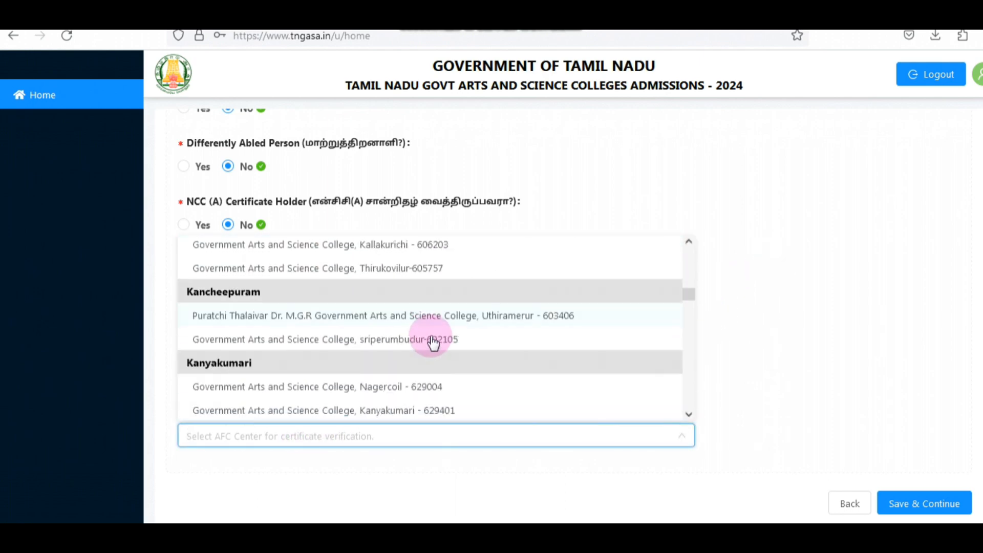
scroll(433, 342, "down", 15)
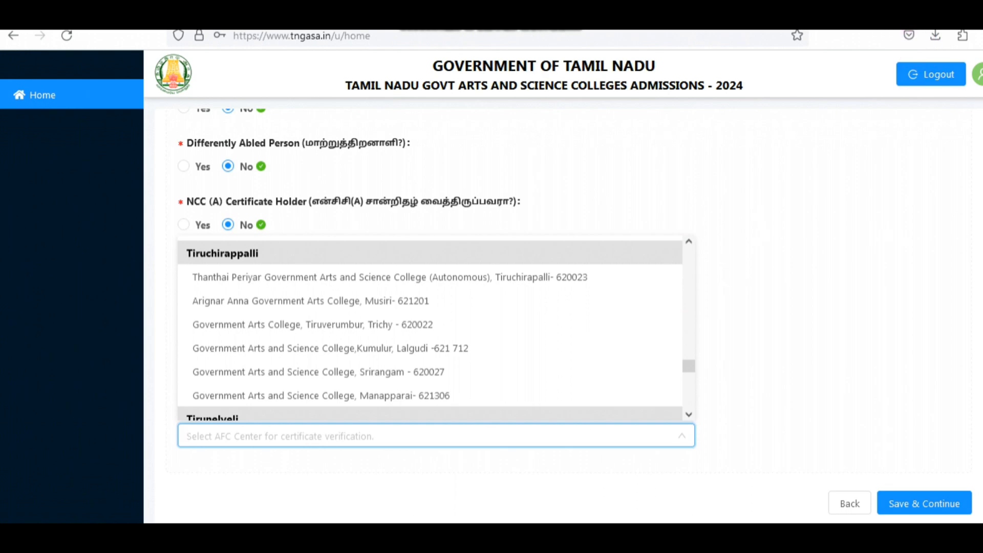
left_click(812, 214)
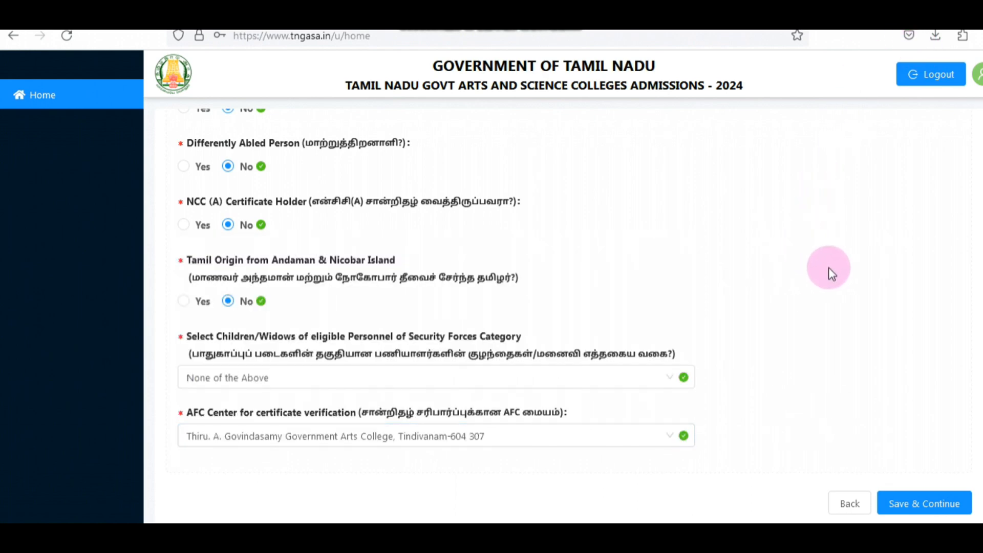
left_click(930, 507)
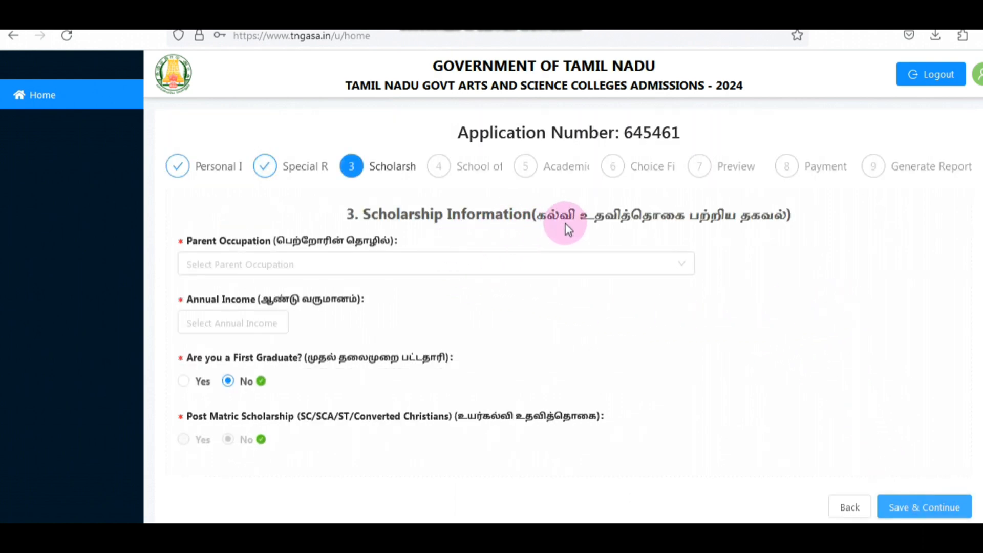
Step: Set the parent occupation to Self Employed and the annual income to 250000 in the scholarship information
left_click(311, 265)
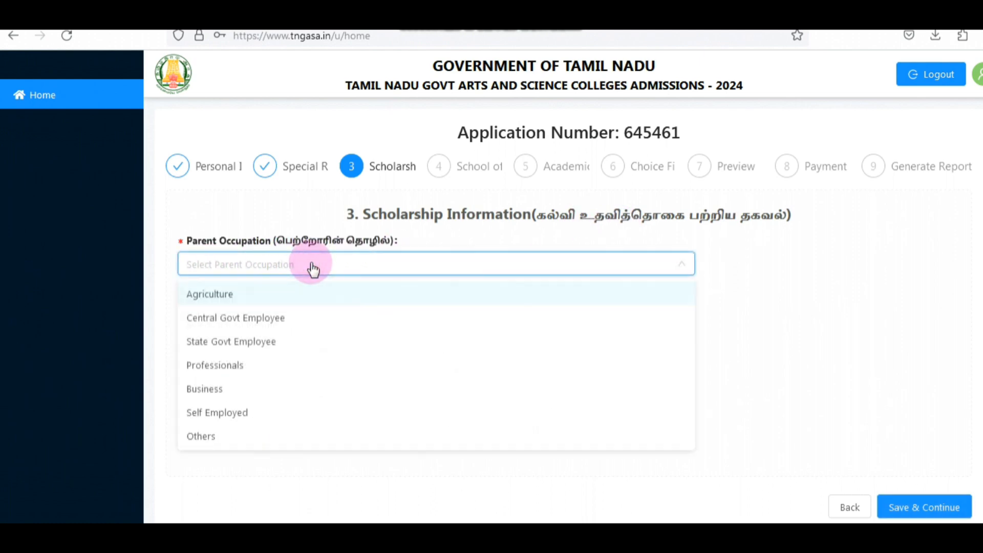
left_click(219, 415)
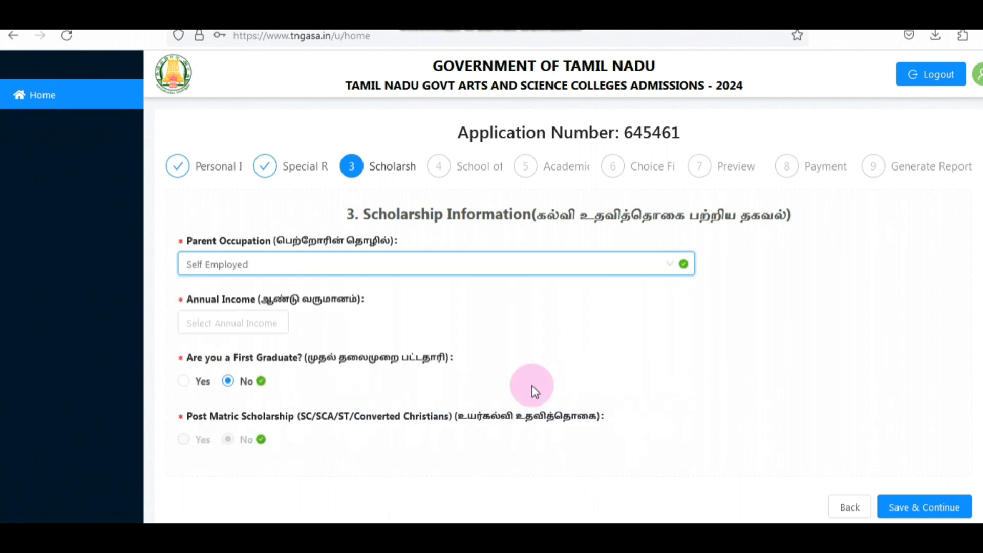
left_click(255, 323)
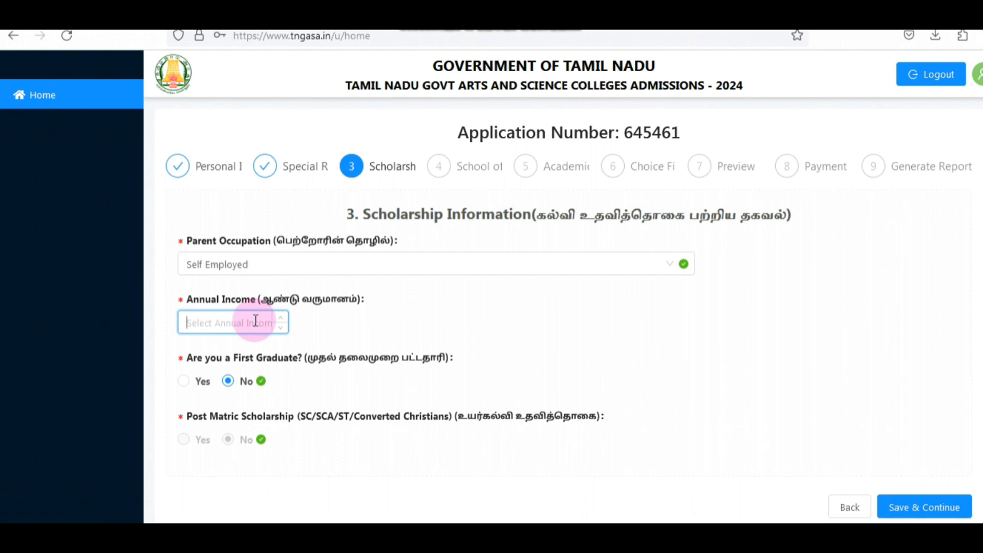
type("250000")
Step: Keep the First Graduate answer as No and save the scholarship information
left_click(220, 378)
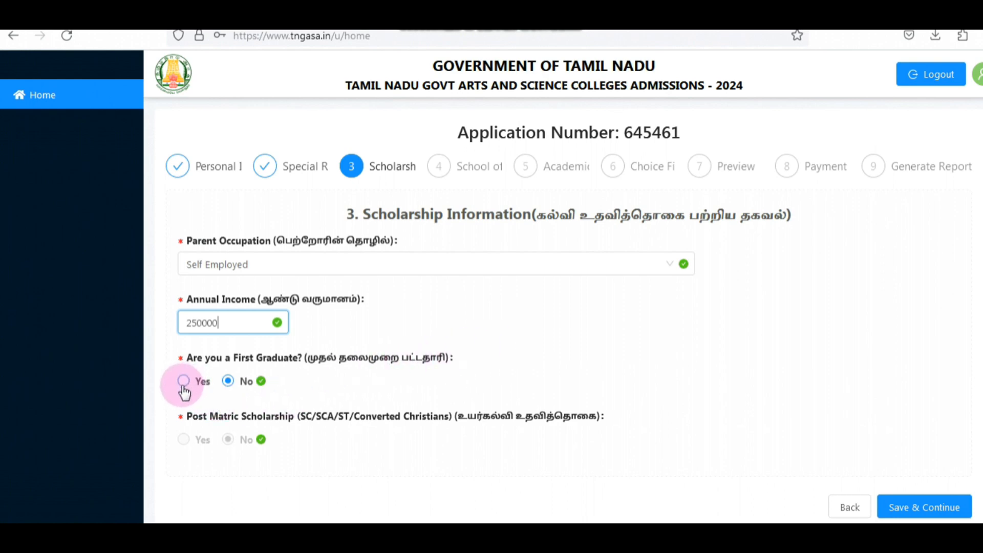
scroll(640, 348, "down", 1)
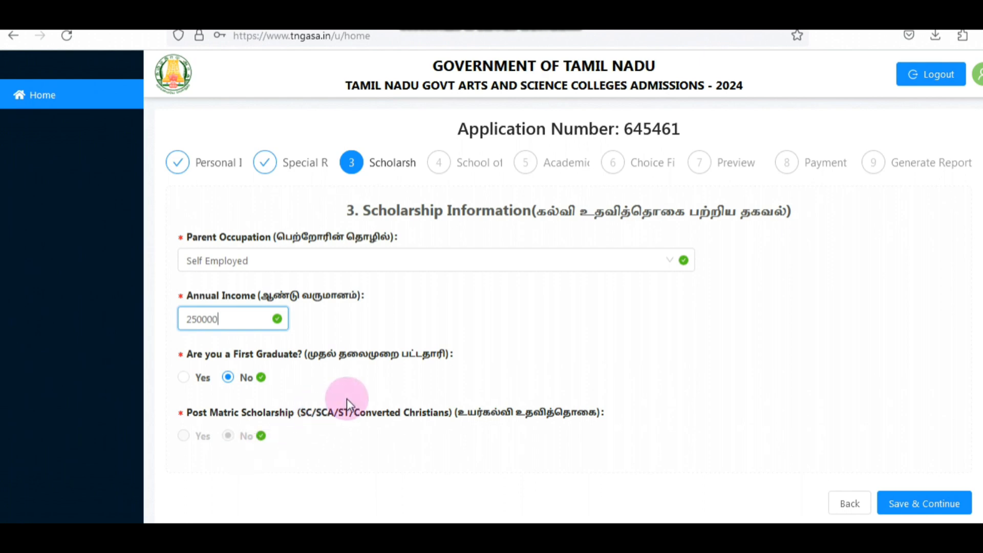
left_click(917, 506)
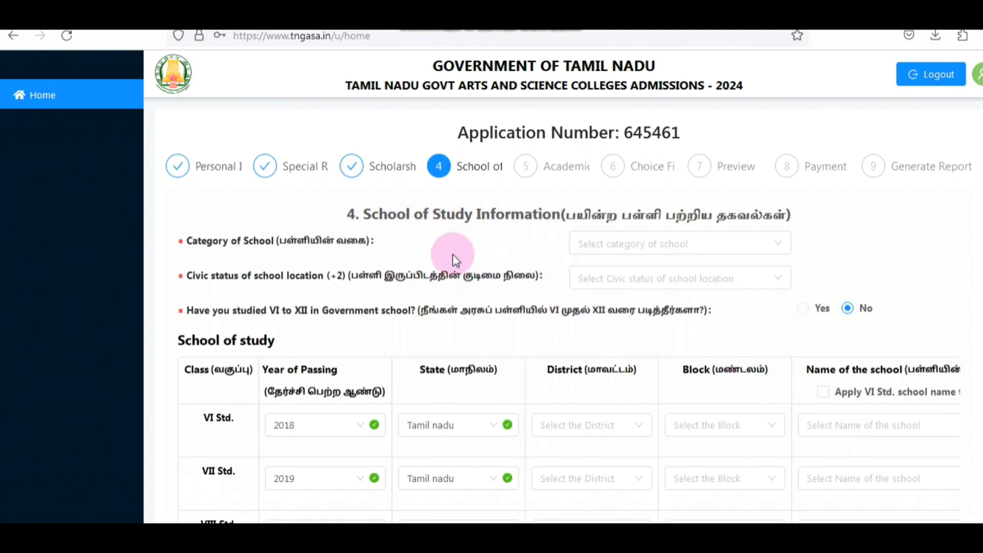
Step: Review the School of Study section, including the civic status options and the year, state, district, block and school for classes VI to XII
scroll(503, 337, "down", 5)
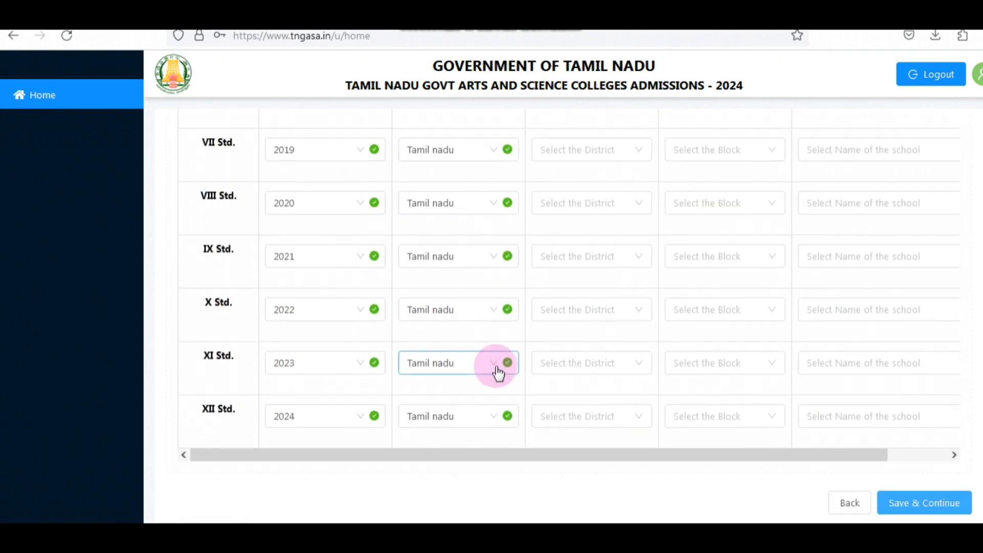
scroll(548, 329, "up", 5)
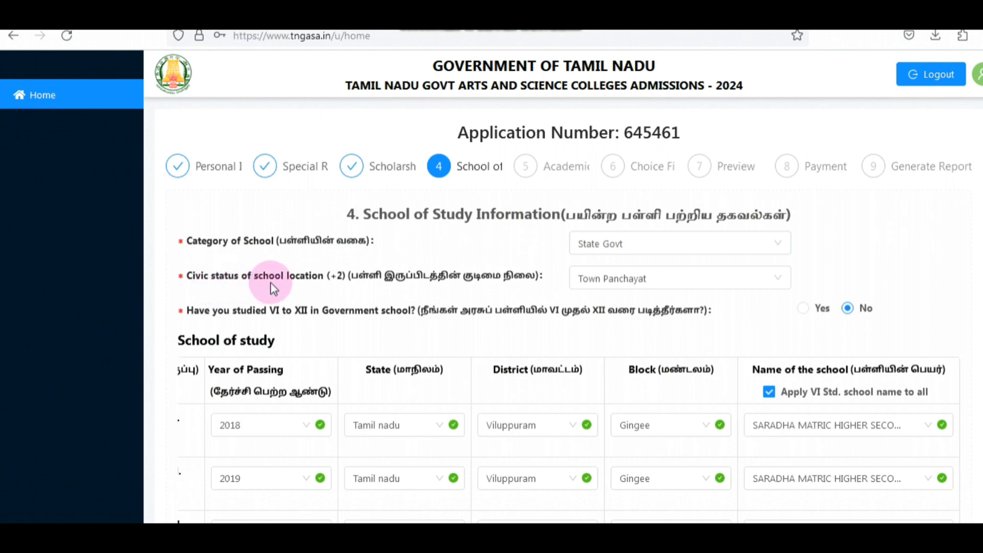
left_click(670, 287)
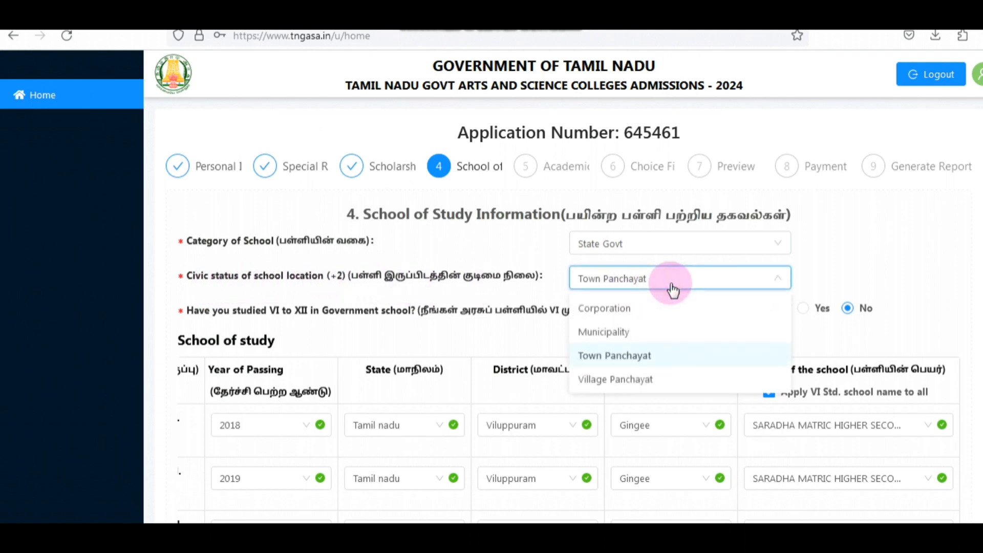
left_click(671, 288)
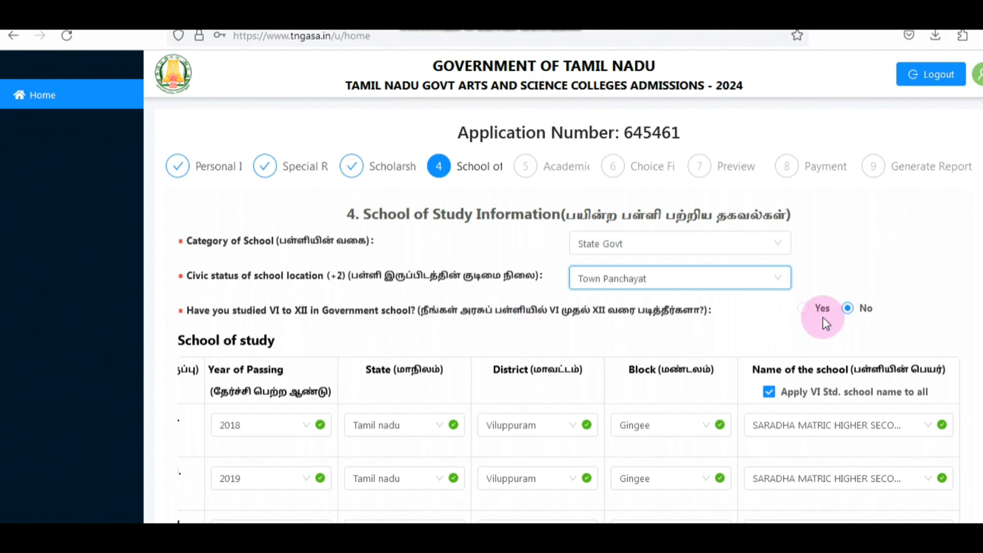
scroll(530, 338, "down", 2)
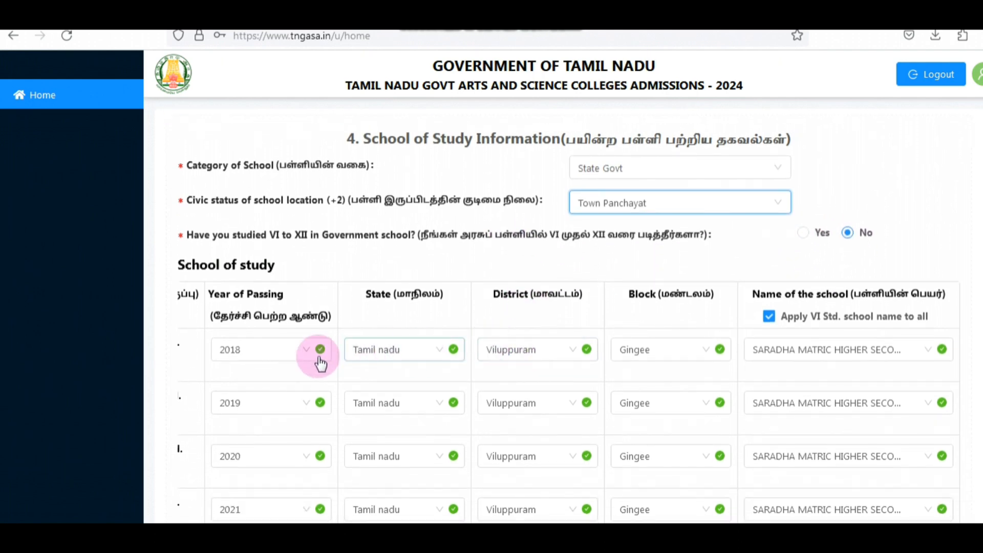
scroll(714, 377, "down", 5)
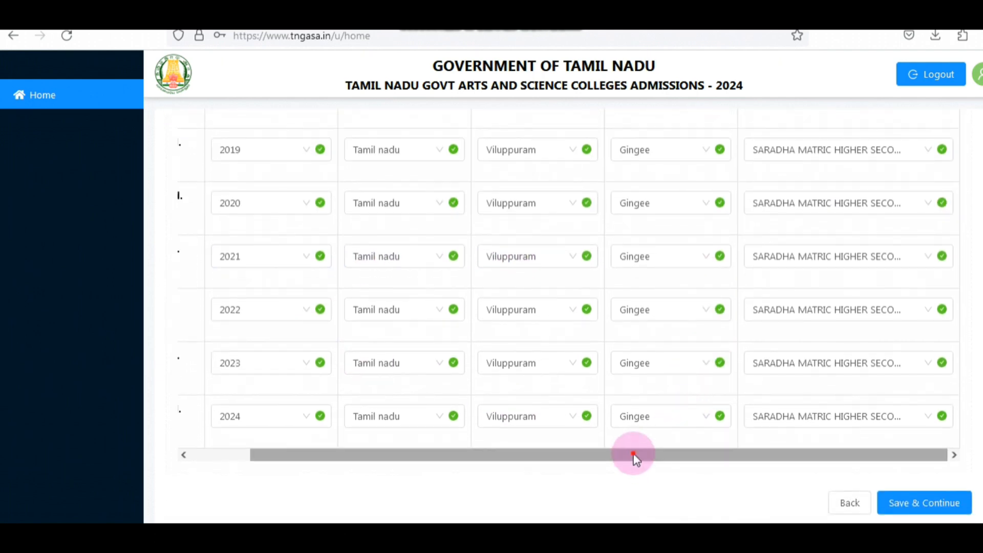
left_click_drag(634, 456, 408, 397)
scroll(379, 374, "up", 4)
scroll(231, 281, "down", 4)
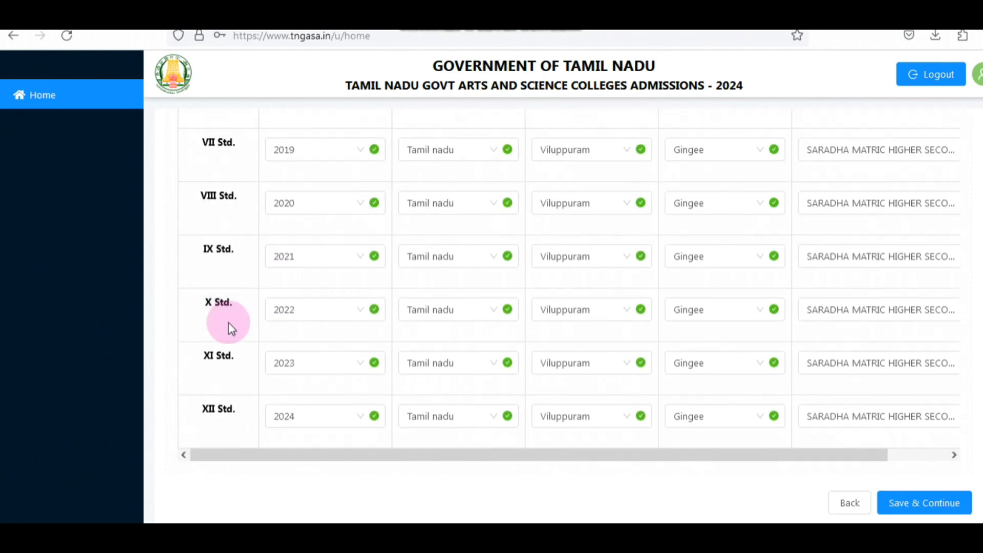
Step: Check the school of study table across to the school names for classes VI to XII and save the section
scroll(372, 399, "up", 5)
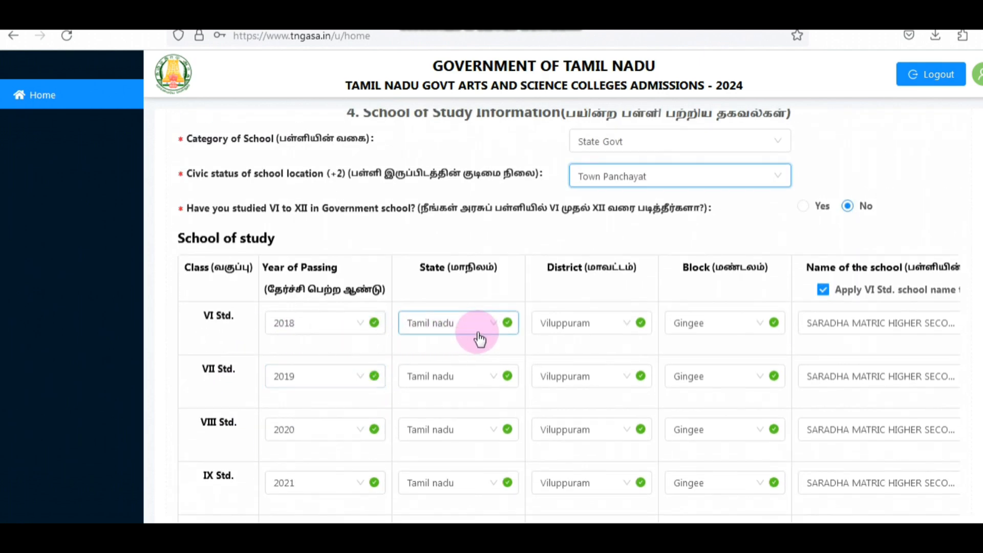
scroll(714, 318, "down", 4)
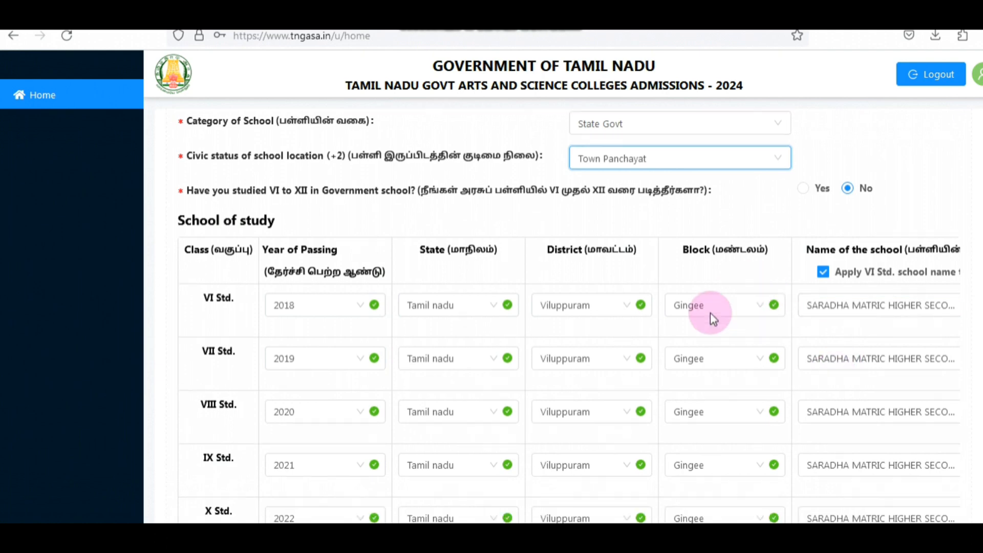
left_click_drag(860, 454, 957, 459)
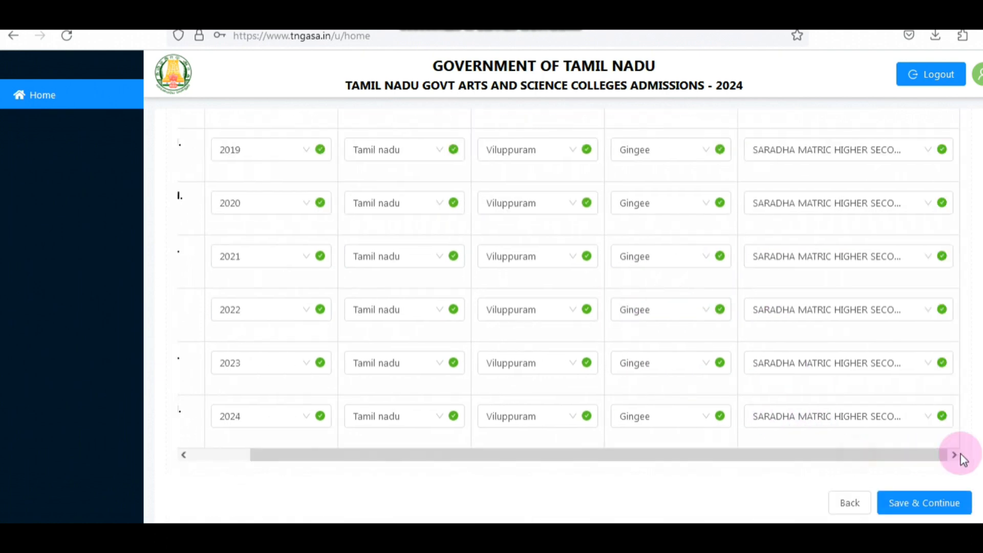
left_click(938, 507)
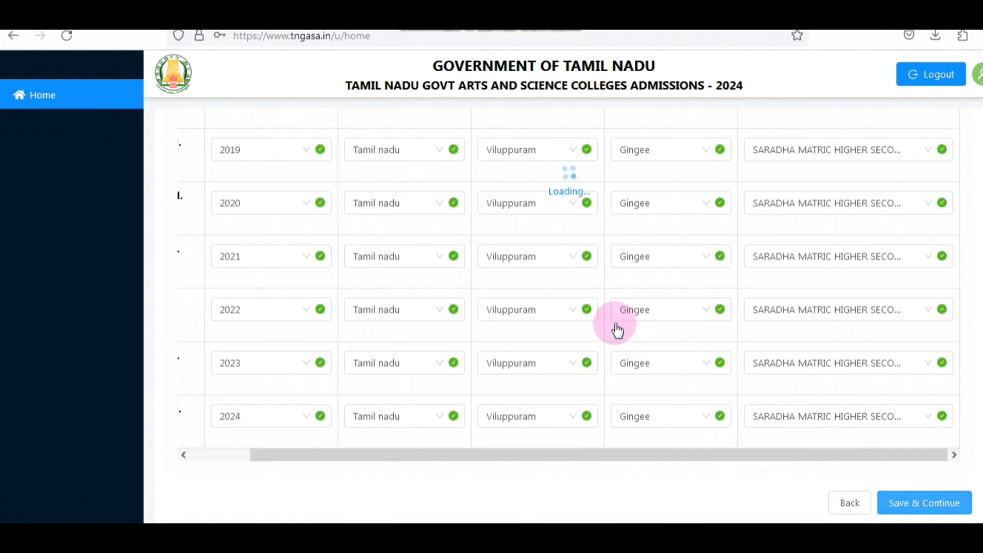
left_click(840, 256)
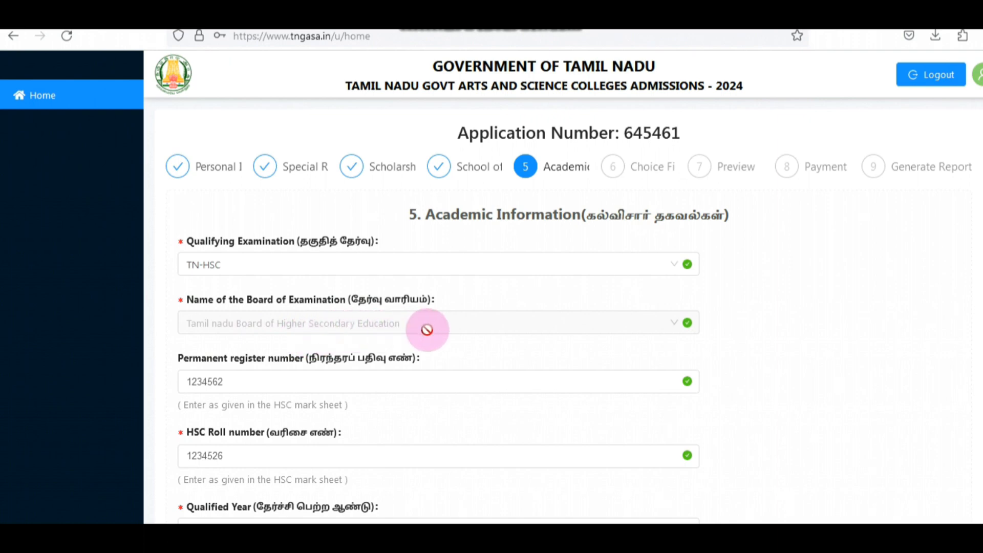
Step: Check the HSC details in the academic information, including the group code, and set the medium of instruction to English
left_click(454, 379)
scroll(389, 378, "down", 3)
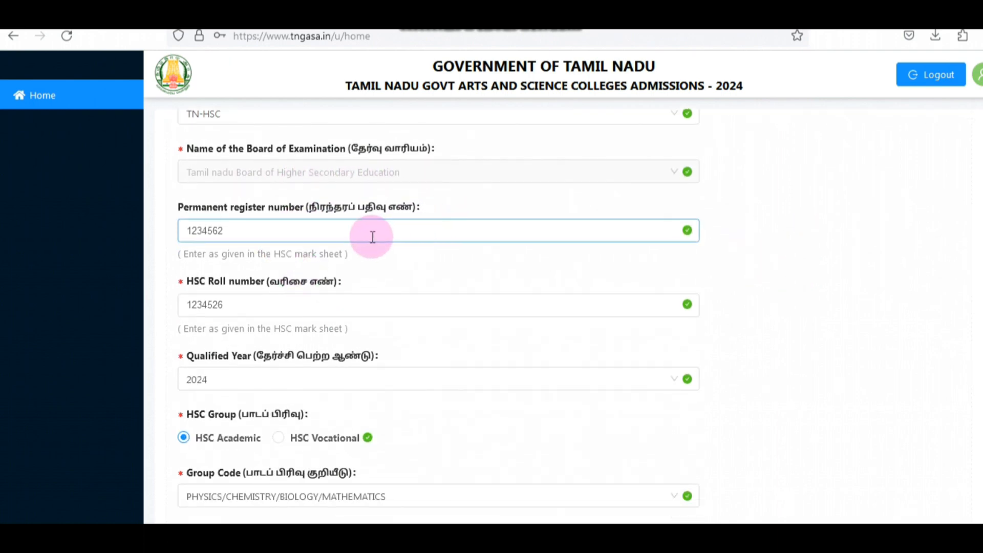
scroll(449, 265, "down", 2)
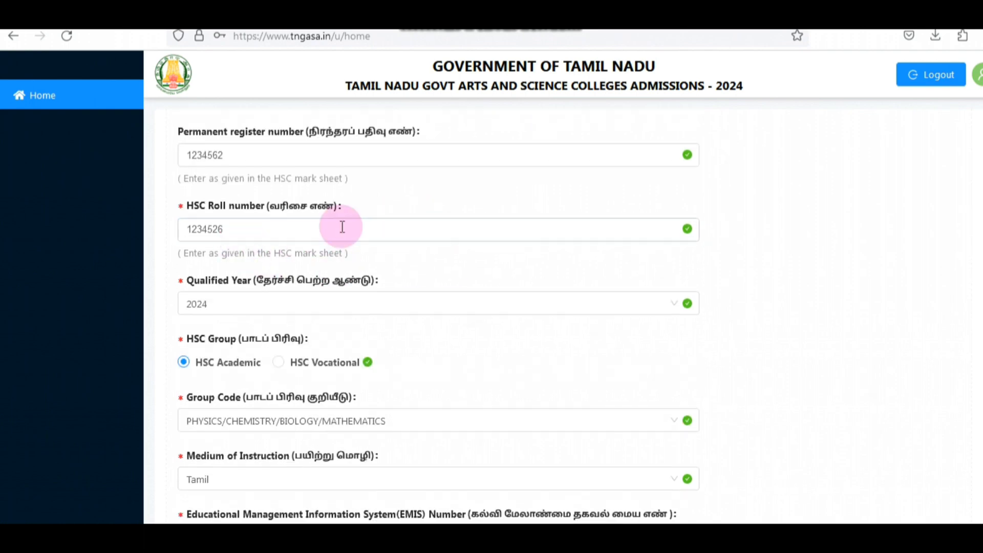
scroll(468, 240, "down", 2)
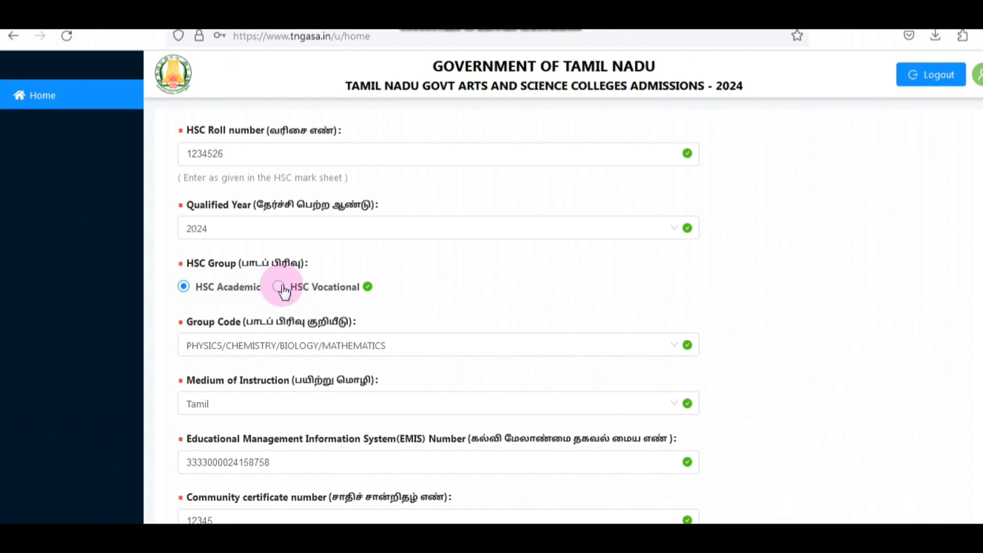
scroll(899, 284, "down", 2)
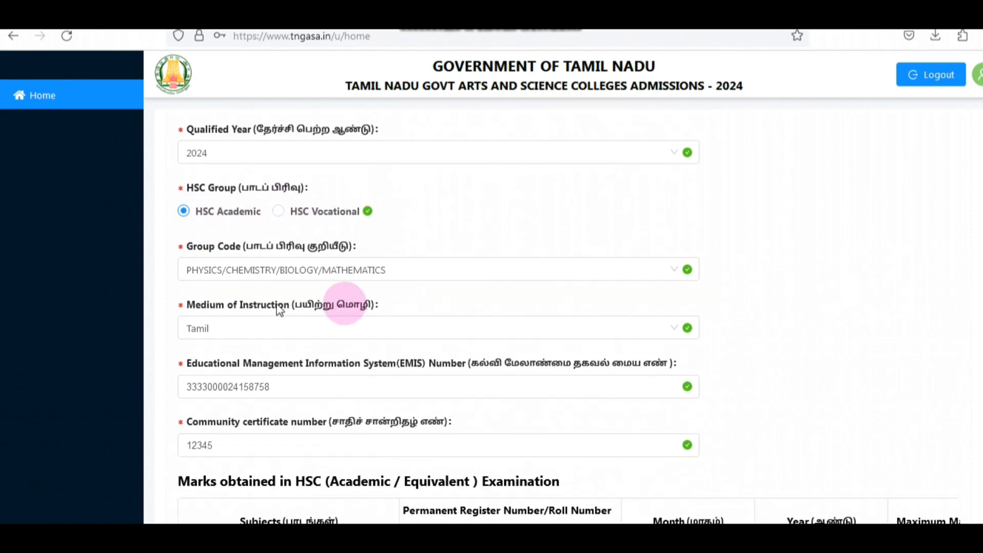
left_click(295, 270)
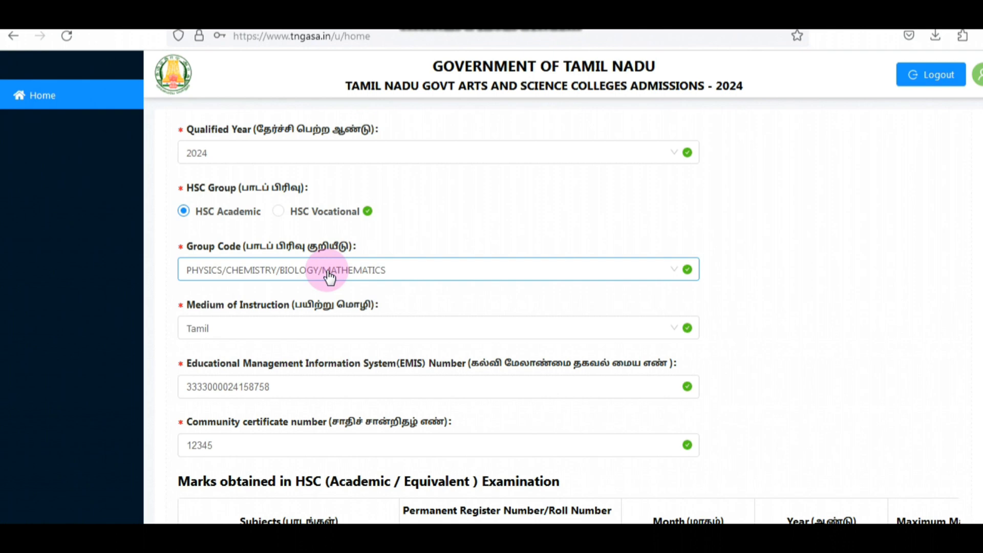
left_click(801, 272)
scroll(801, 272, "down", 4)
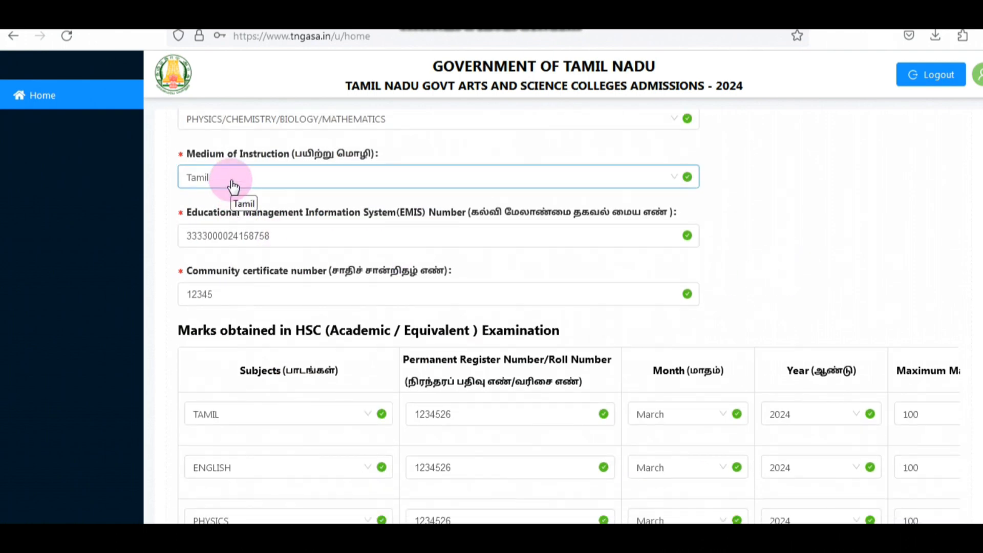
left_click(232, 185)
left_click(247, 224)
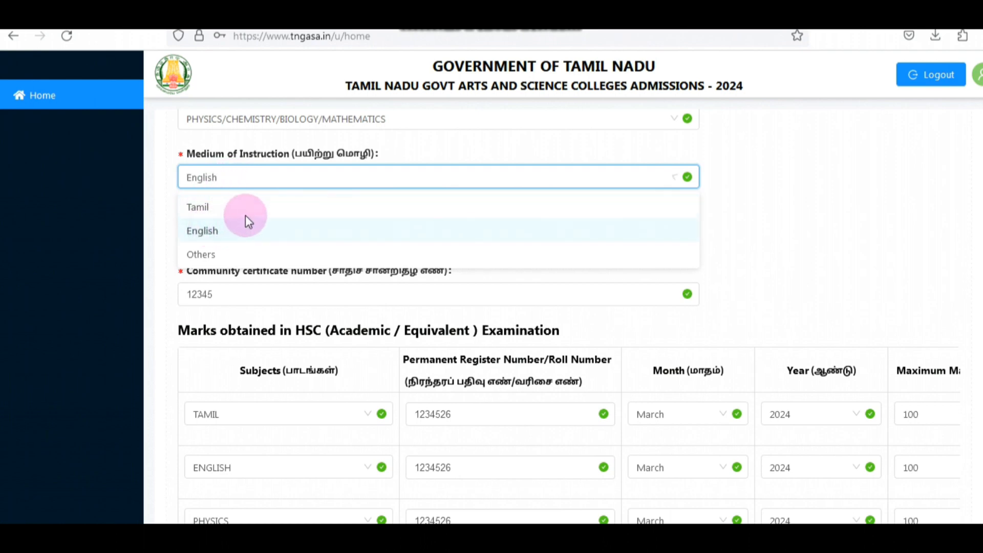
left_click(800, 188)
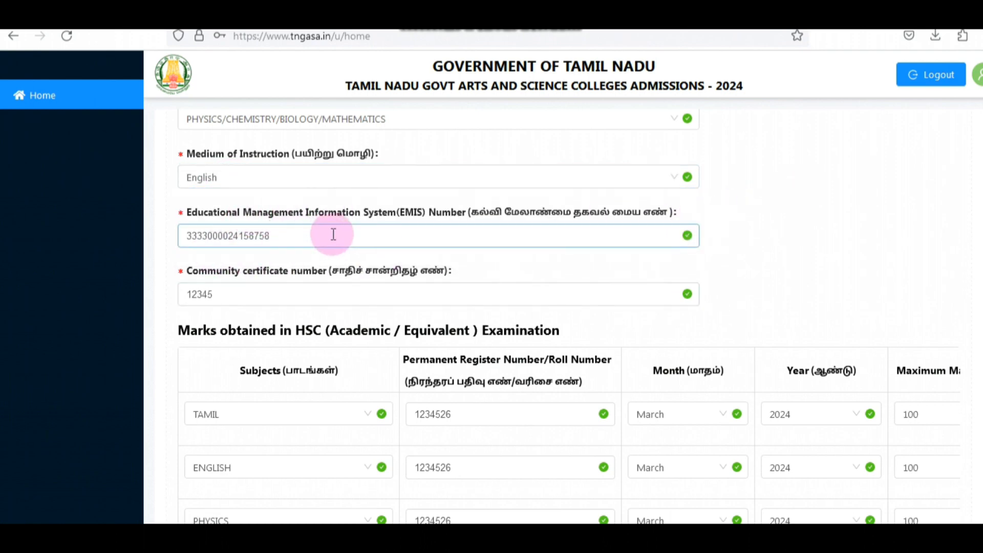
Step: Check the HSC marks table from subjects through obtained marks and number of attempts, and save the academic information
scroll(765, 234, "down", 2)
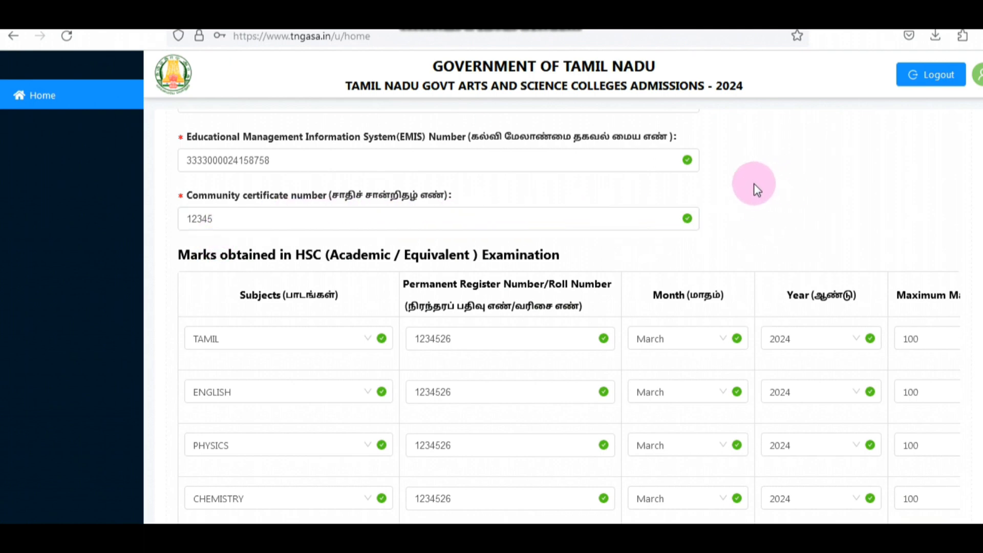
scroll(779, 180, "down", 4)
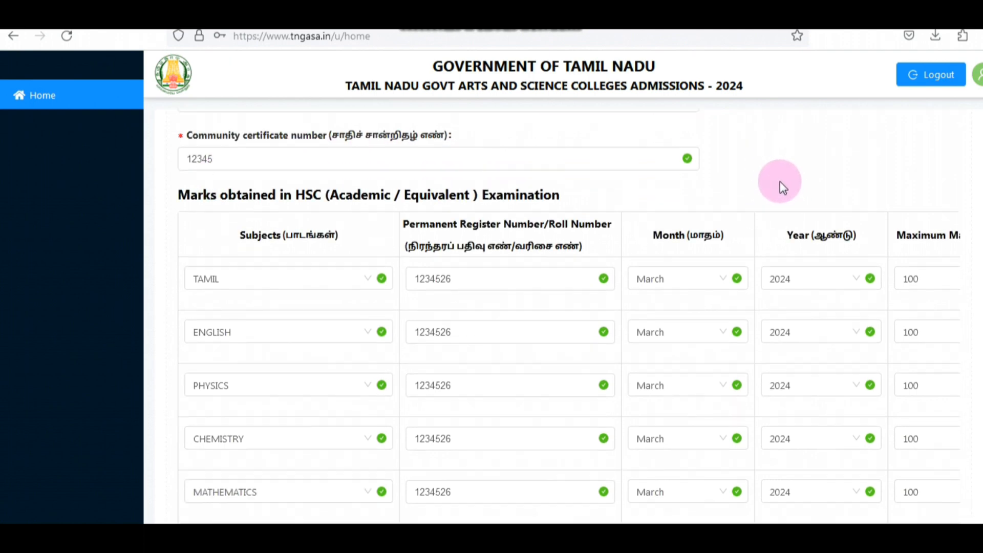
scroll(524, 294, "up", 4)
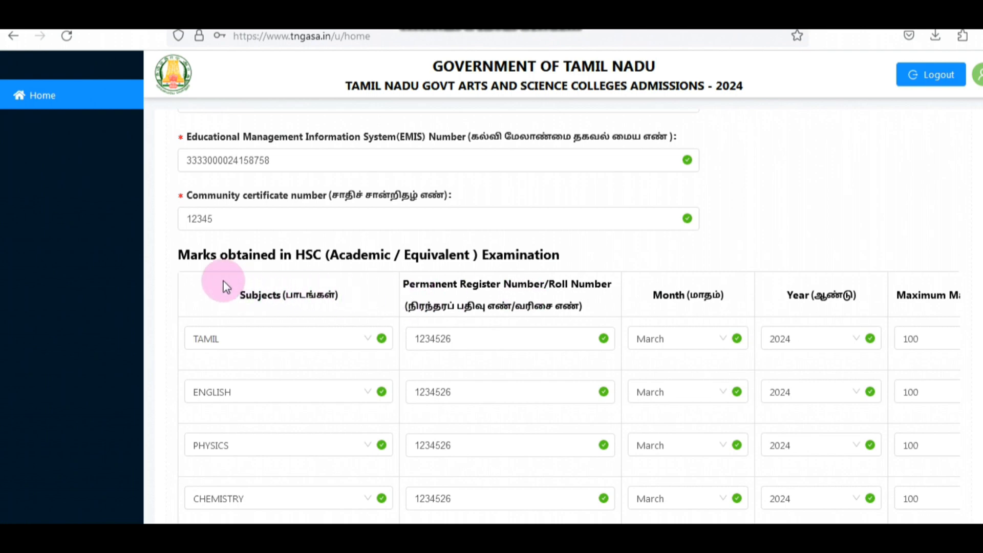
scroll(765, 215, "down", 1)
scroll(766, 216, "down", 3)
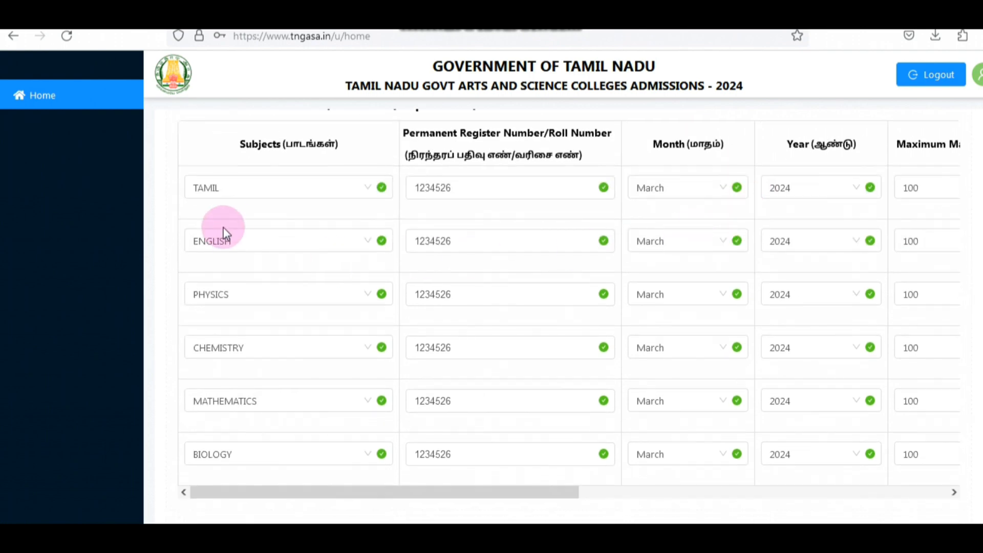
left_click(242, 451)
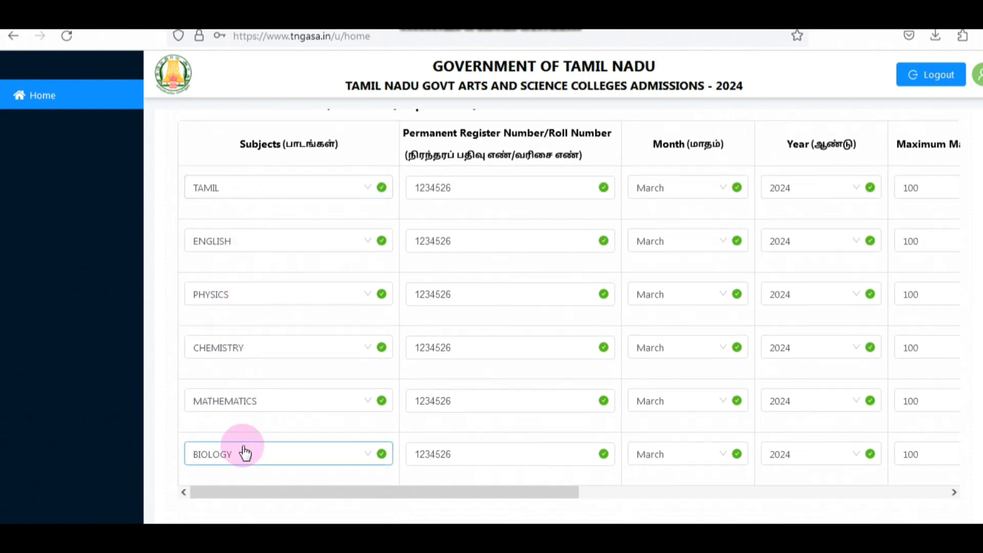
left_click(502, 190)
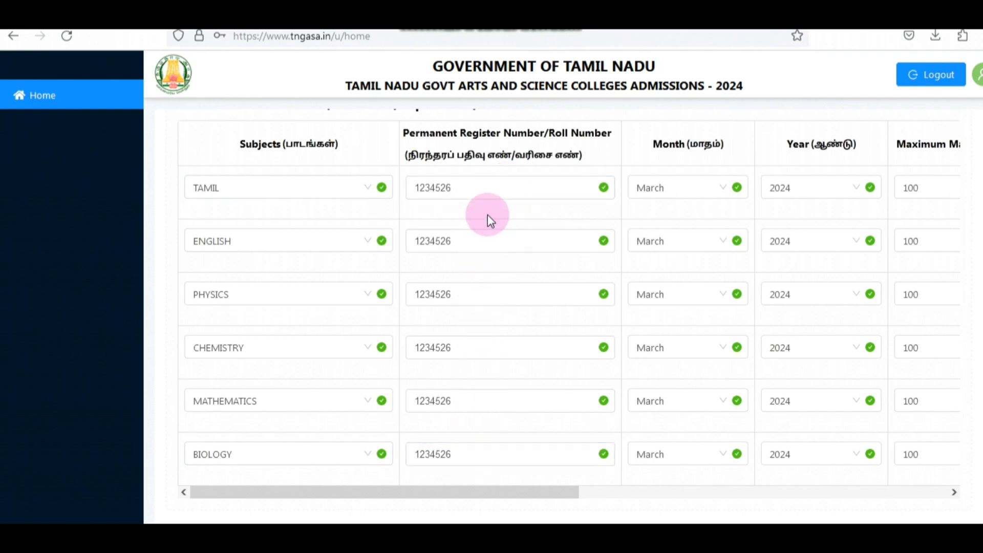
left_click_drag(575, 491, 869, 498)
left_click_drag(746, 494, 826, 500)
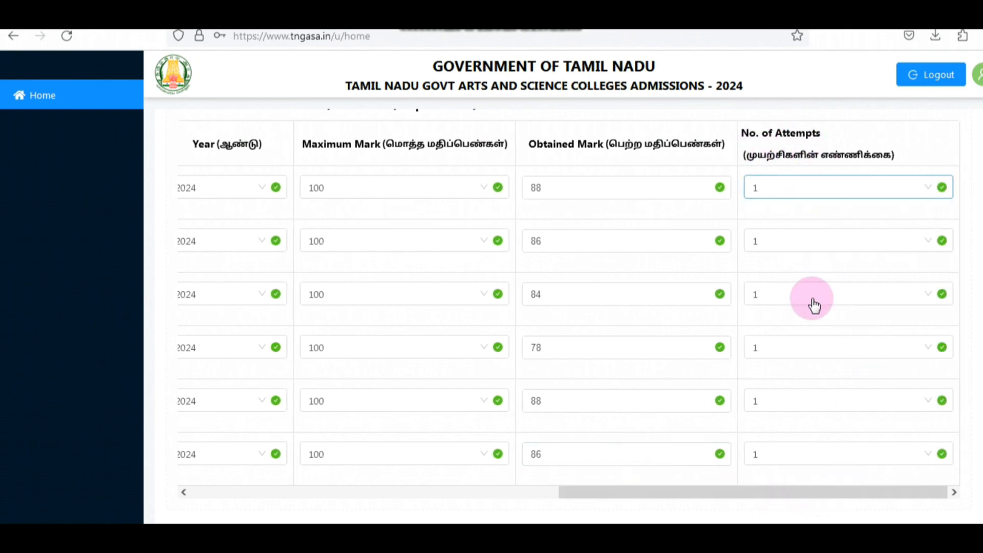
scroll(968, 286, "down", 1)
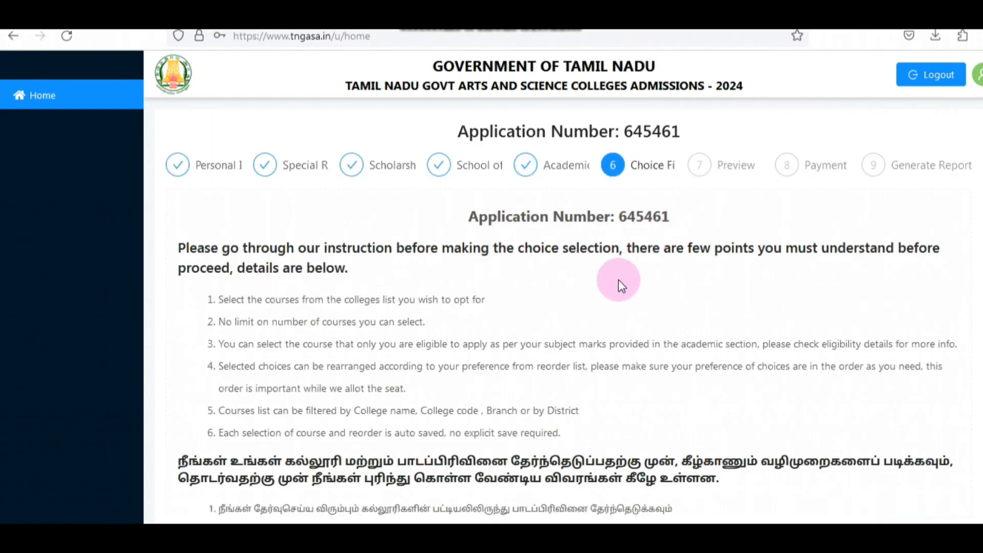
Step: Read the English and Tamil instructions for choosing and reordering courses in the choice filling section
scroll(617, 281, "down", 2)
scroll(613, 281, "down", 2)
scroll(610, 281, "down", 1)
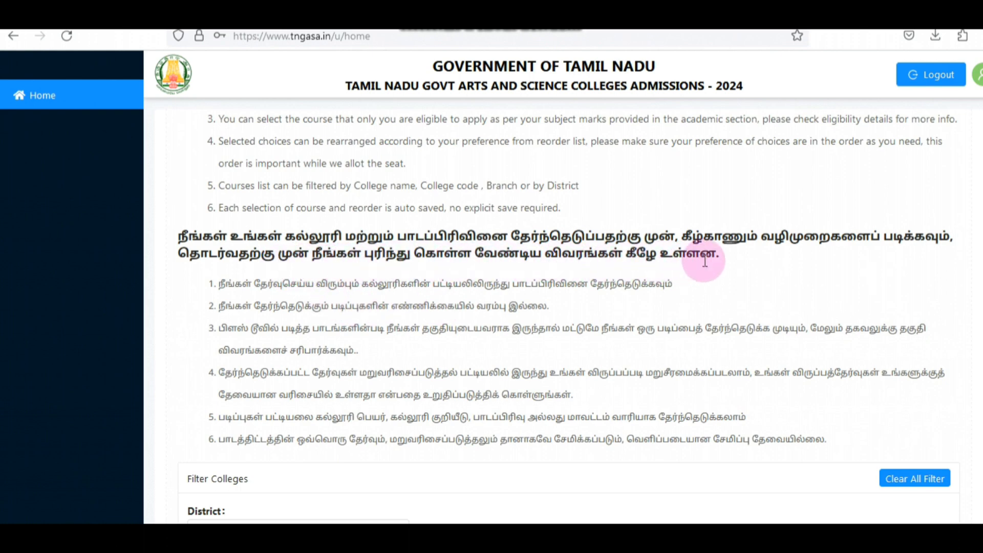
scroll(472, 299, "down", 3)
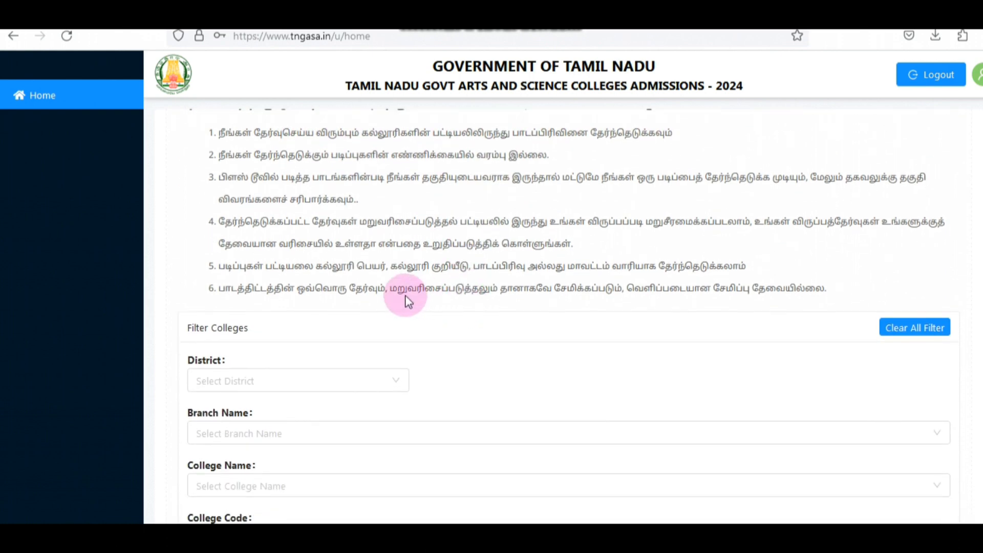
scroll(405, 295, "up", 2)
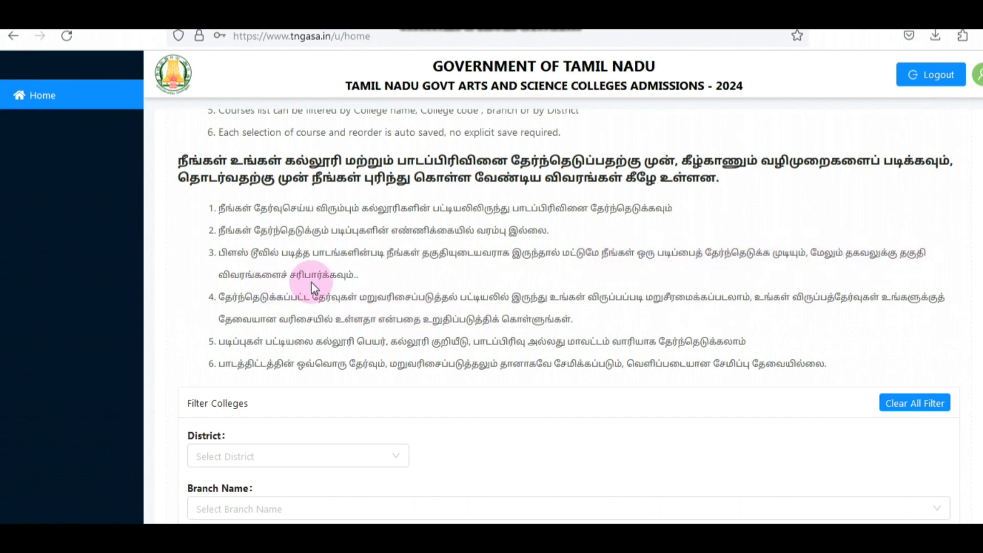
scroll(353, 292, "down", 2)
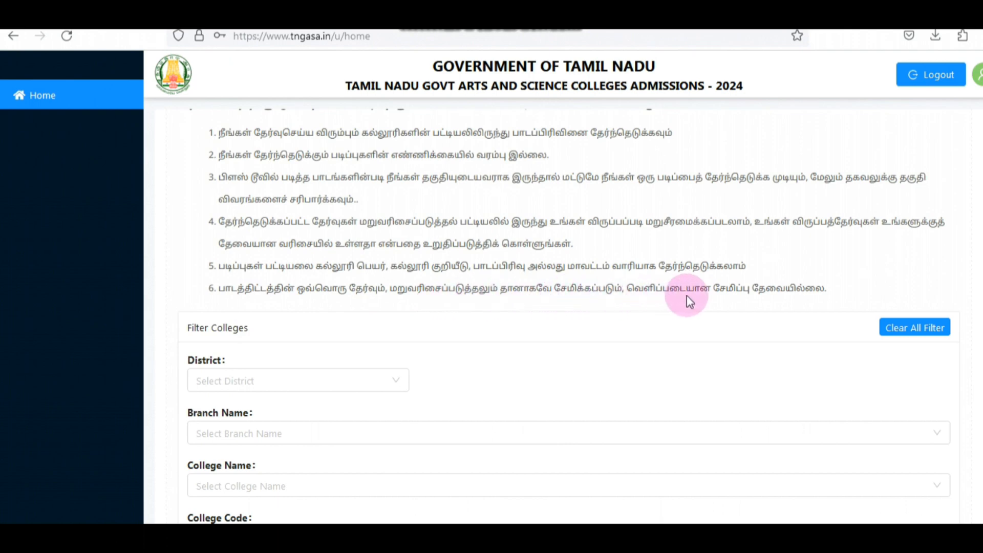
scroll(857, 263, "down", 2)
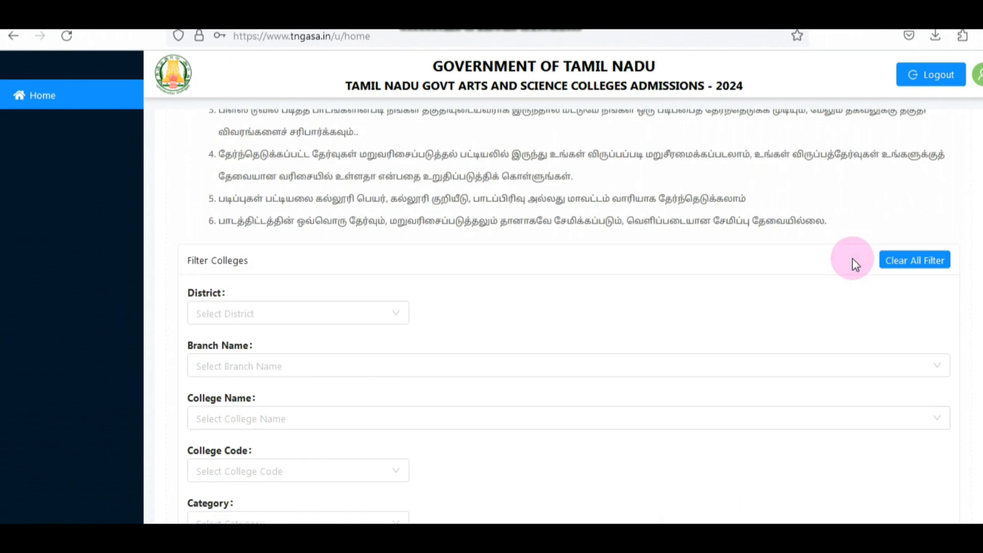
Step: Filter the colleges by the college name Presidency College (Autonomous) Chennai - 600005
scroll(798, 268, "down", 2)
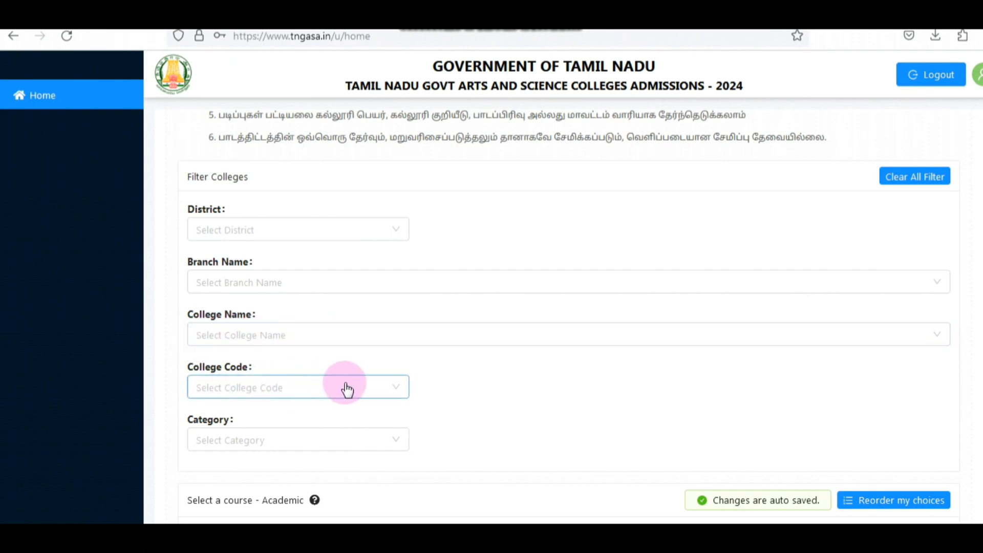
left_click(252, 333)
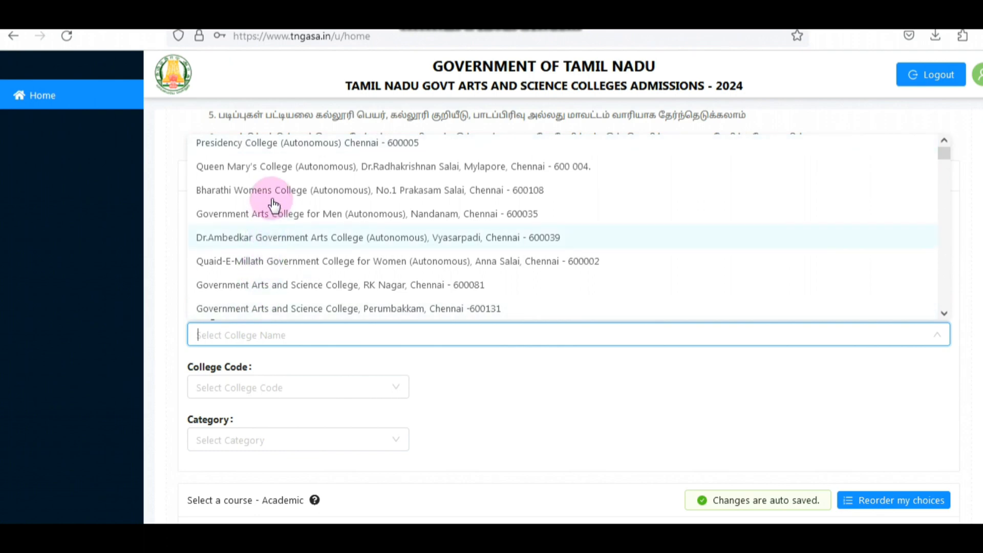
scroll(263, 153, "up", 1)
left_click(262, 151)
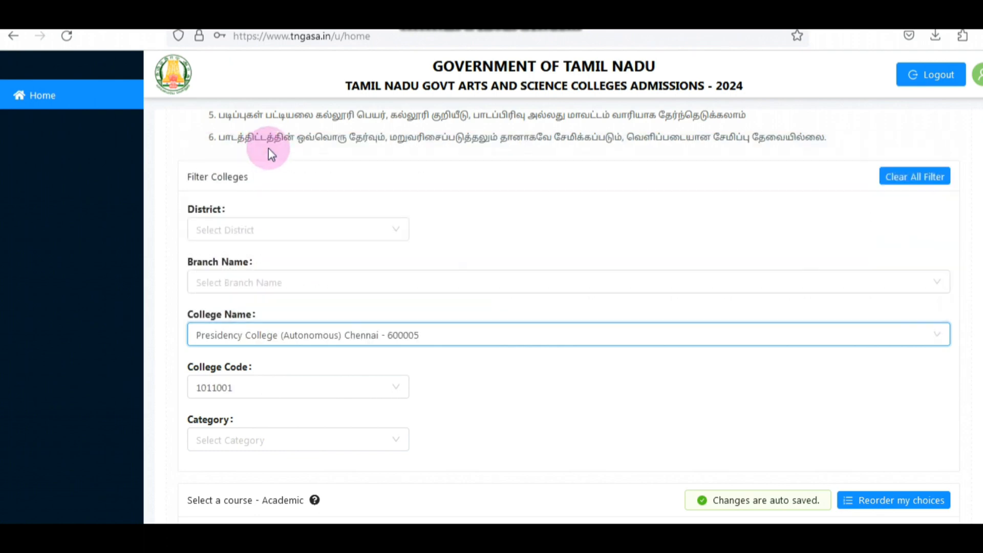
Step: Select B.Sc. Chemistry (E/M) SCHE1 and B.Sc. Chemistry (T/M) SCHT1 at Presidency College (Autonomous) as course choices
scroll(461, 364, "down", 2)
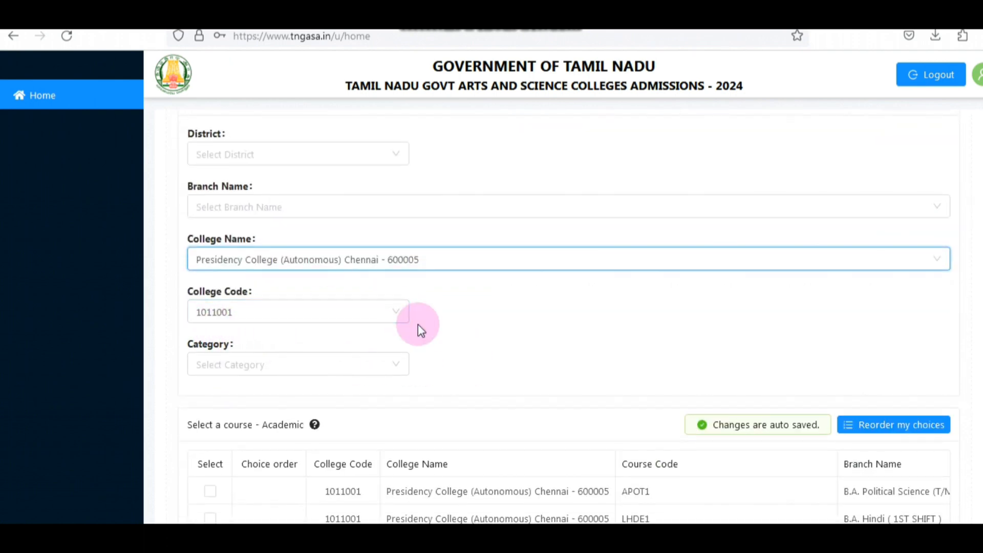
scroll(428, 332, "down", 4)
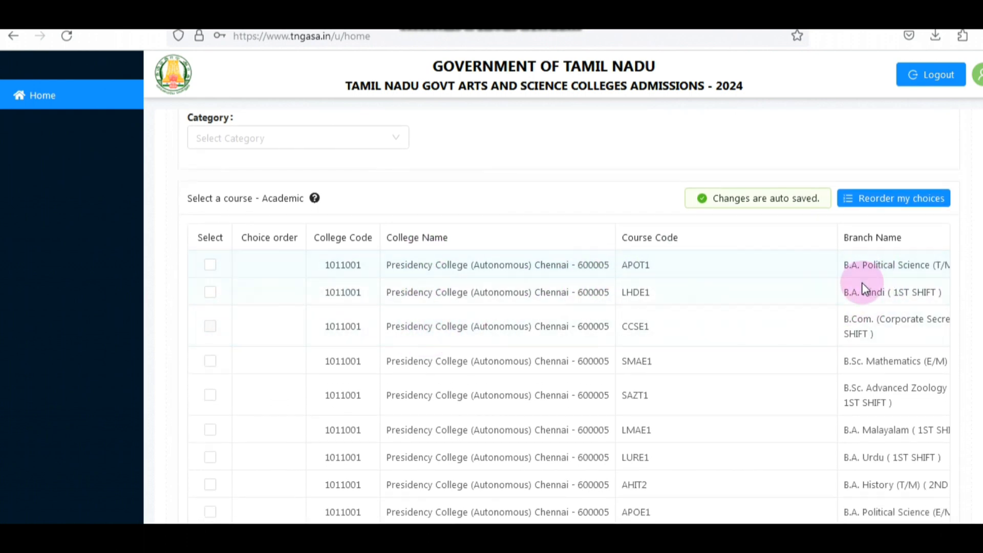
scroll(865, 289, "down", 3)
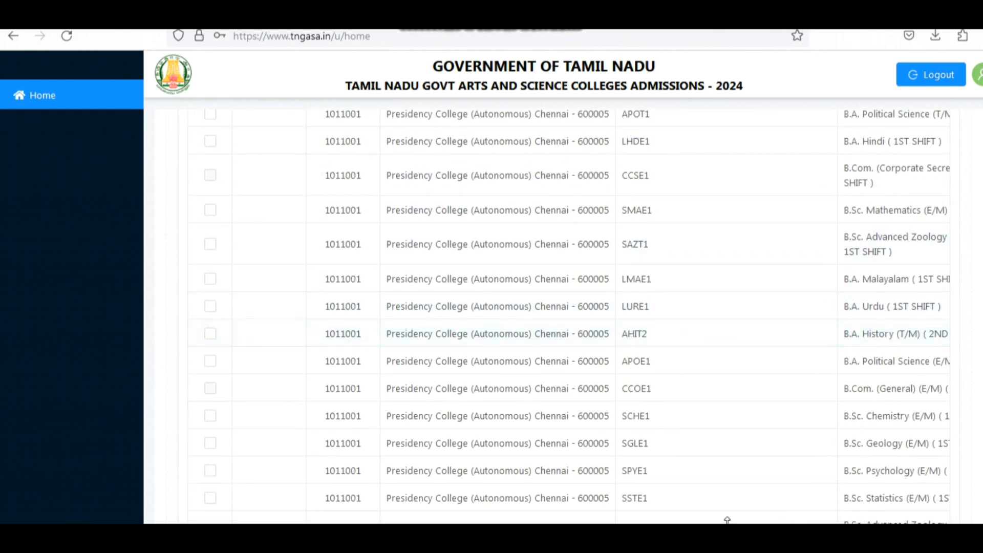
scroll(782, 408, "down", 15)
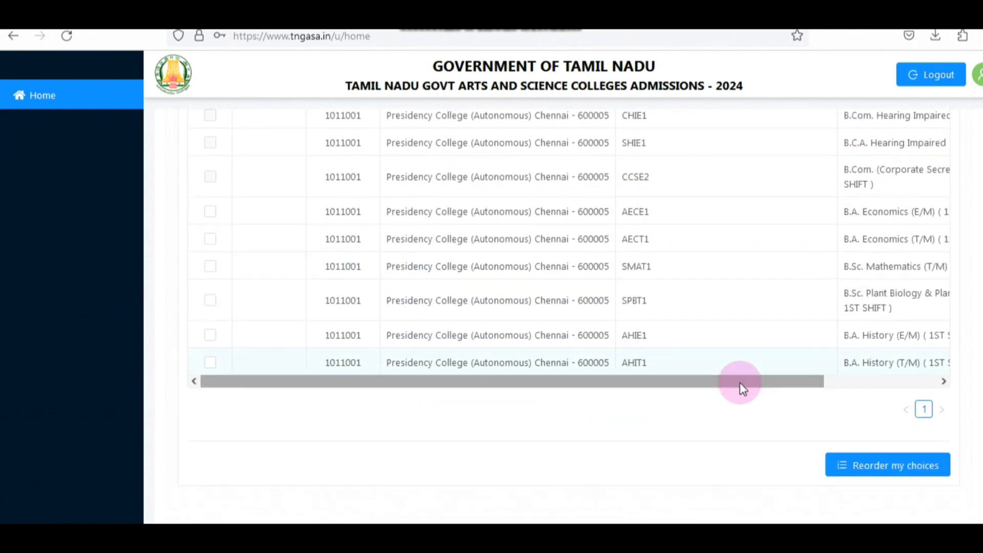
left_click_drag(738, 348, 877, 347)
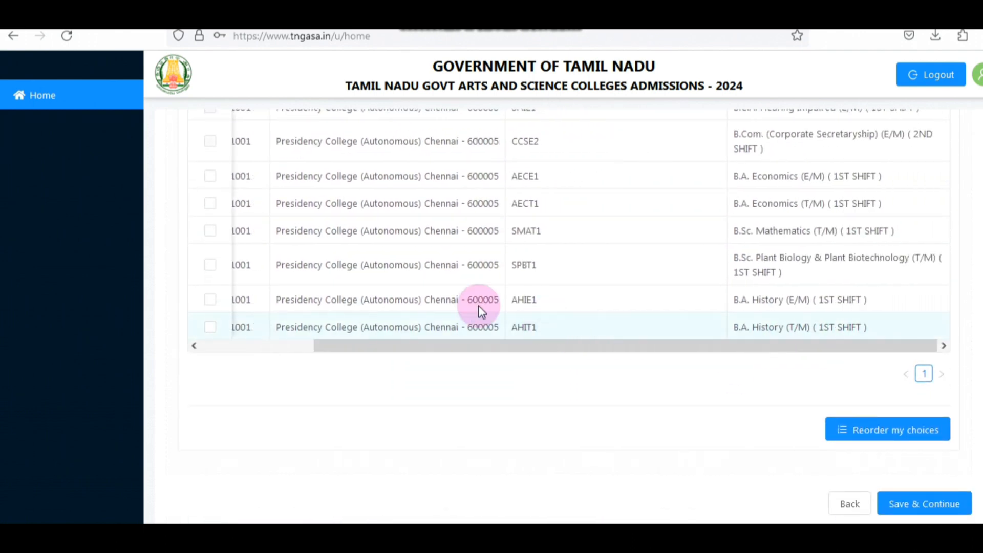
scroll(217, 341, "up", 10)
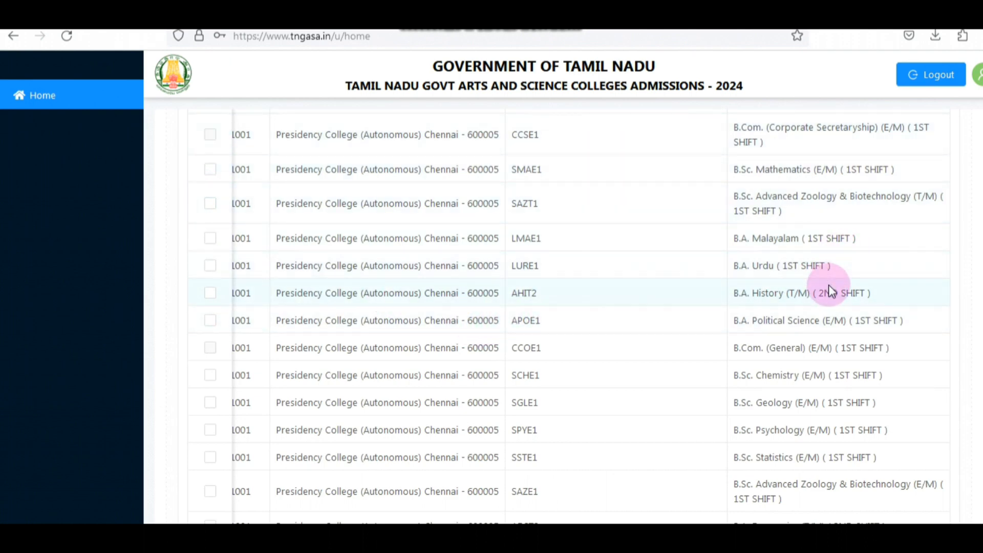
scroll(829, 286, "down", 3)
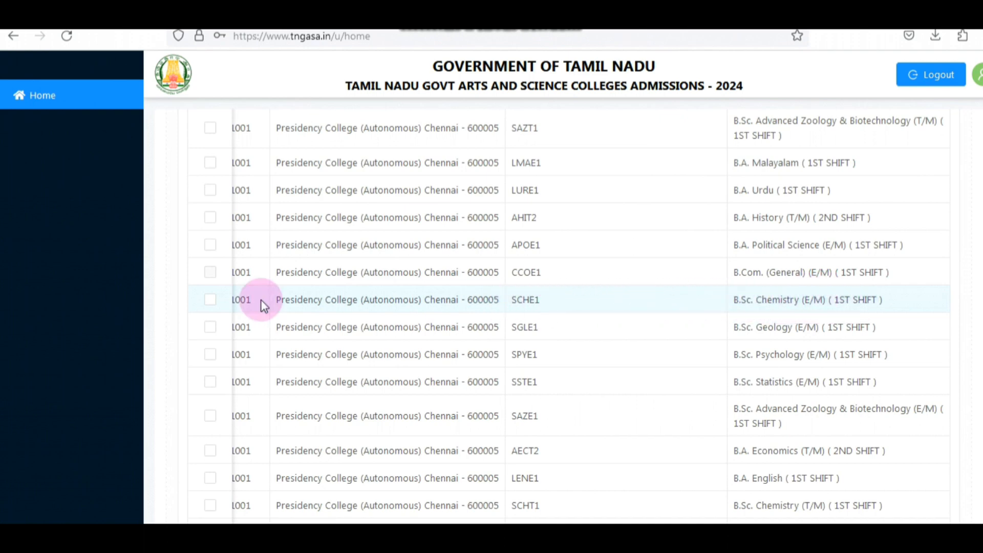
left_click(209, 301)
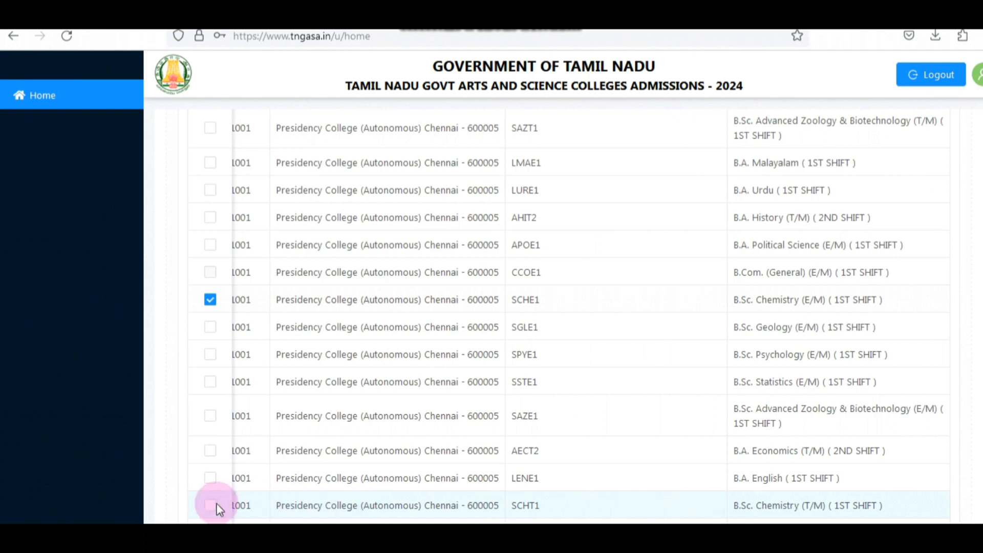
left_click(247, 513)
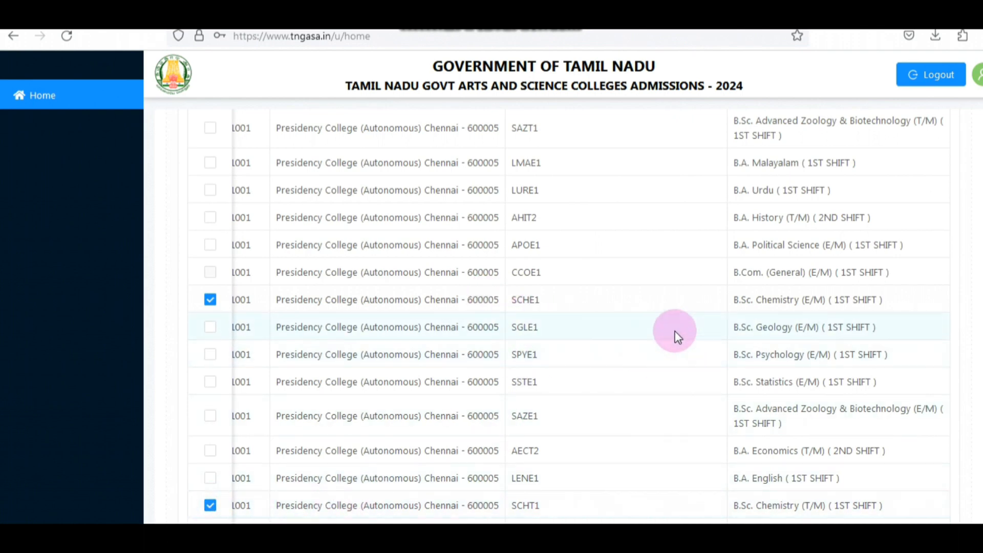
Step: Check the choice order of the selected Chemistry courses and filter the colleges by Dr.Ambedkar Government Arts College (Autonomous), Vyasarpadi, Chennai - 600039
scroll(675, 331, "up", 9)
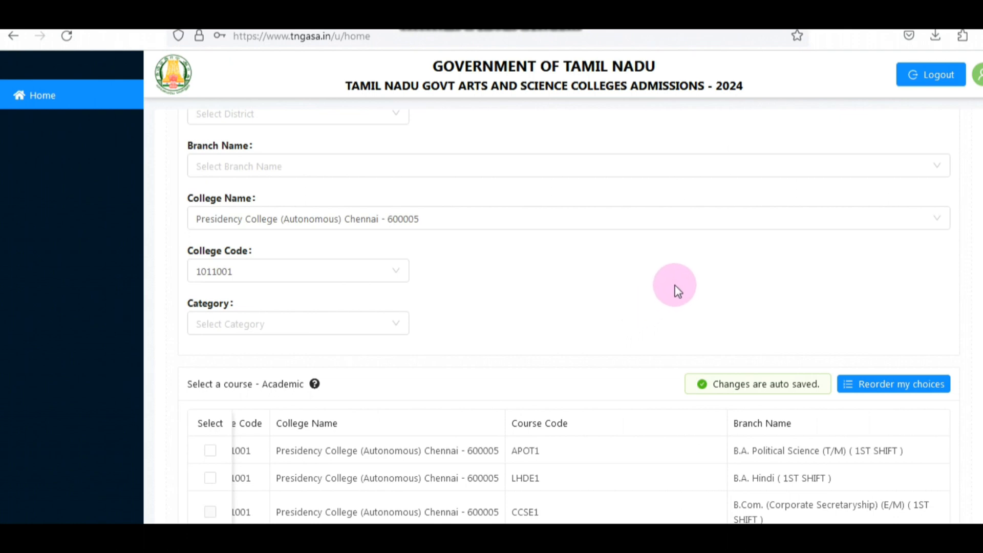
scroll(675, 287, "down", 15)
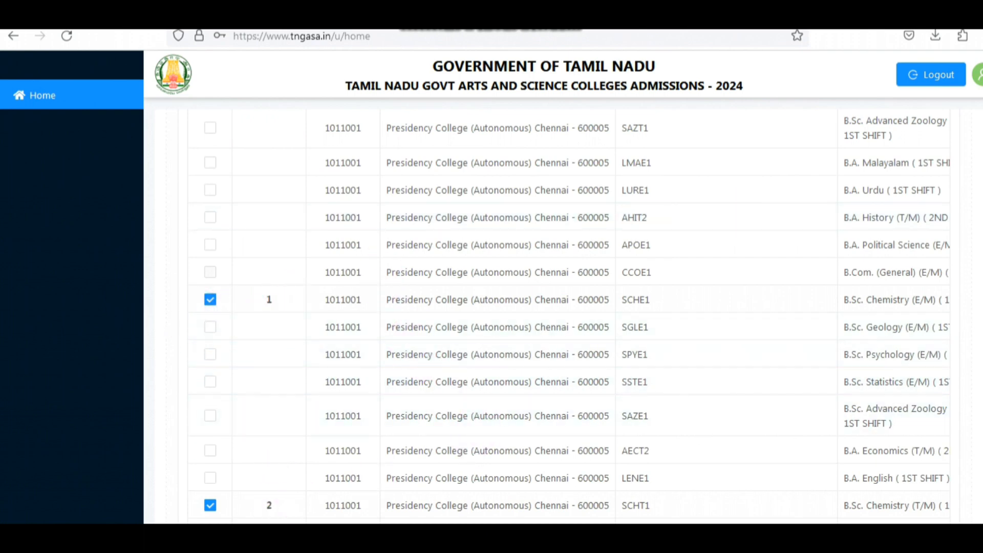
scroll(749, 214, "up", 10)
scroll(495, 288, "down", 9)
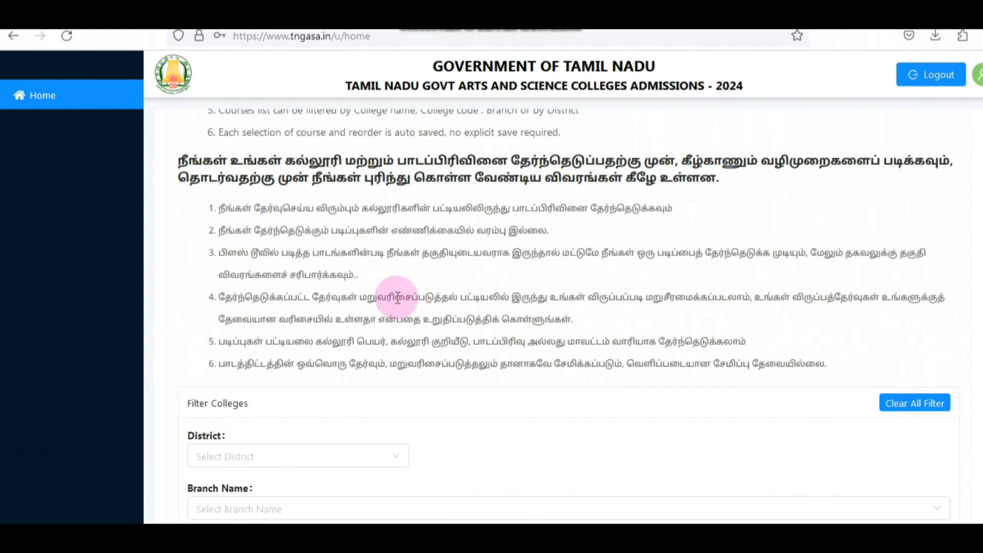
left_click(398, 345)
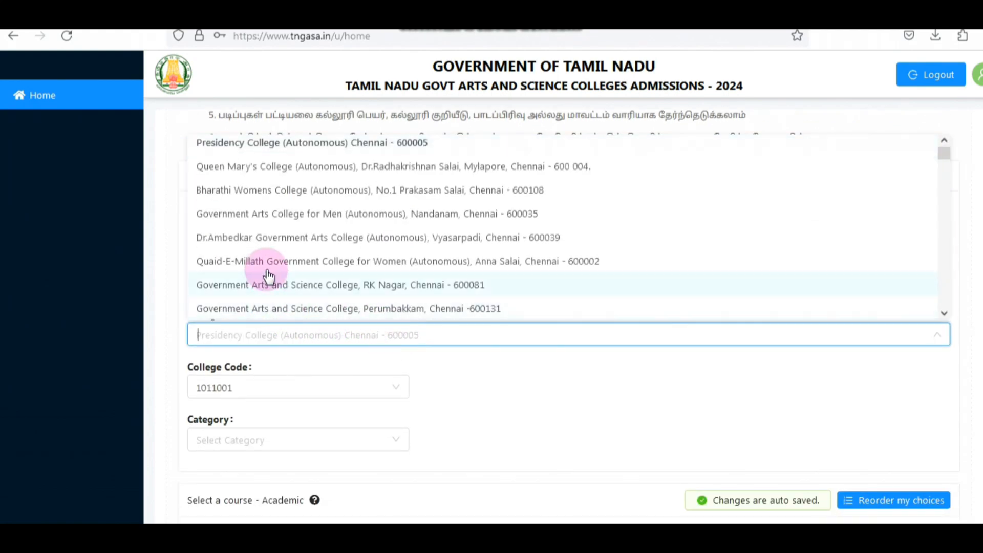
left_click(283, 238)
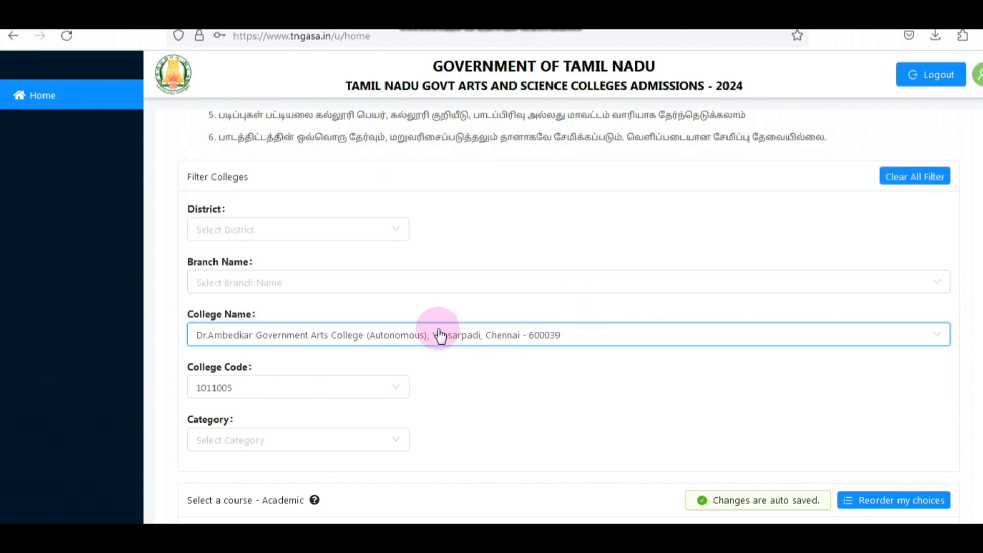
Step: Select B.Sc. Computer Science (E/M) (2ND SHIFT), SCSE2, at Dr.Ambedkar Government Arts College and check its choice order
scroll(425, 341, "down", 6)
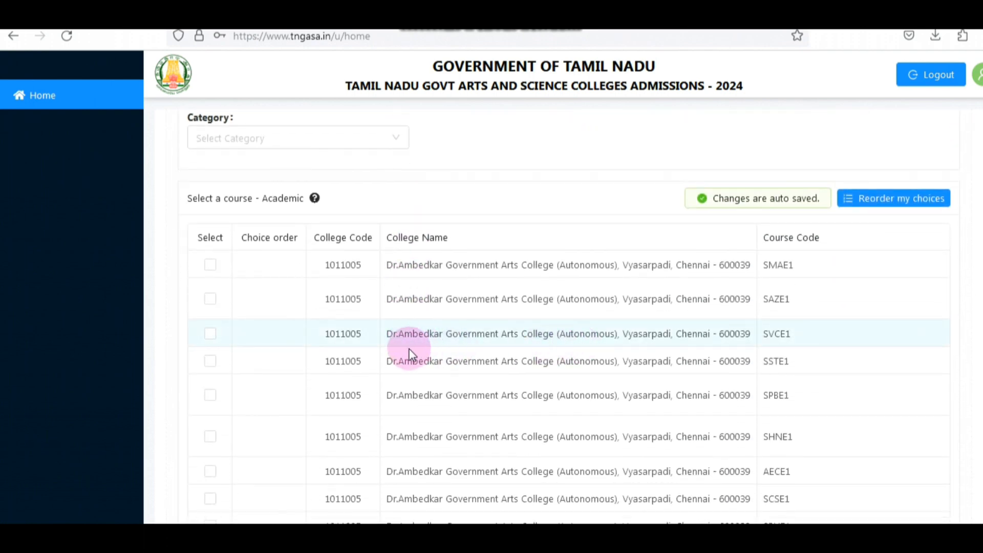
scroll(610, 364, "down", 2)
scroll(814, 358, "down", 10)
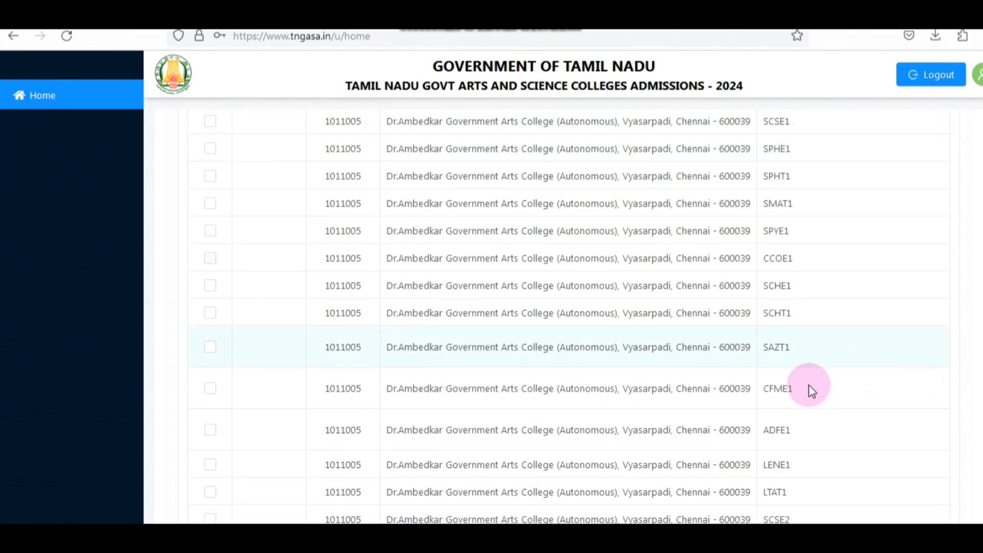
left_click_drag(705, 353, 933, 337)
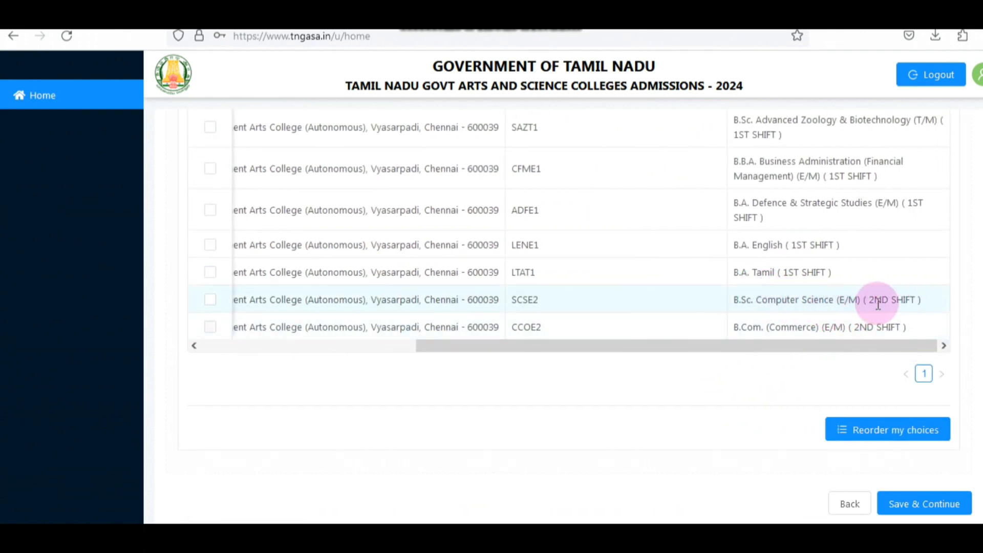
left_click(210, 300)
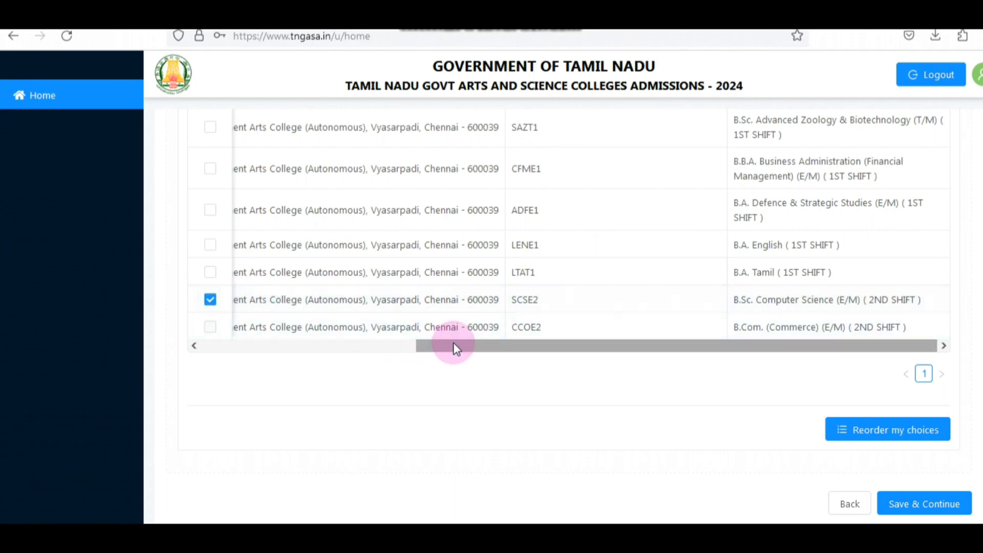
left_click_drag(454, 344, 233, 352)
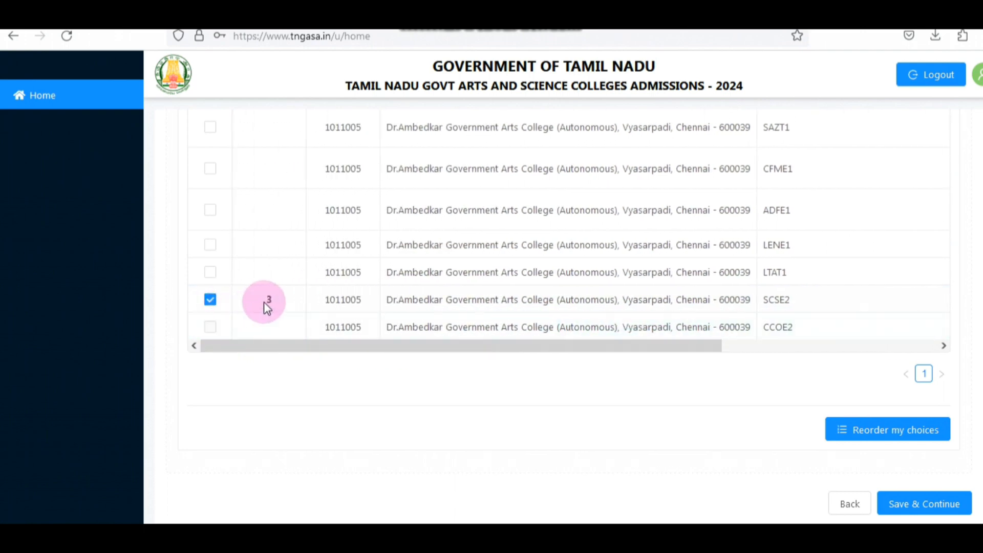
Step: Save the selected courses and confirm the choice selection to continue to the application preview
scroll(823, 274, "up", 8)
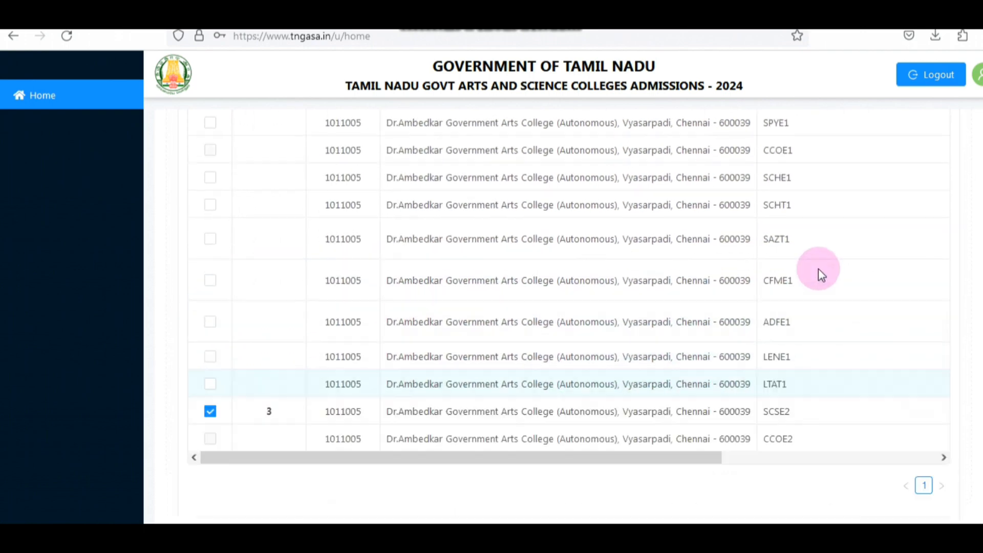
scroll(705, 232, "down", 10)
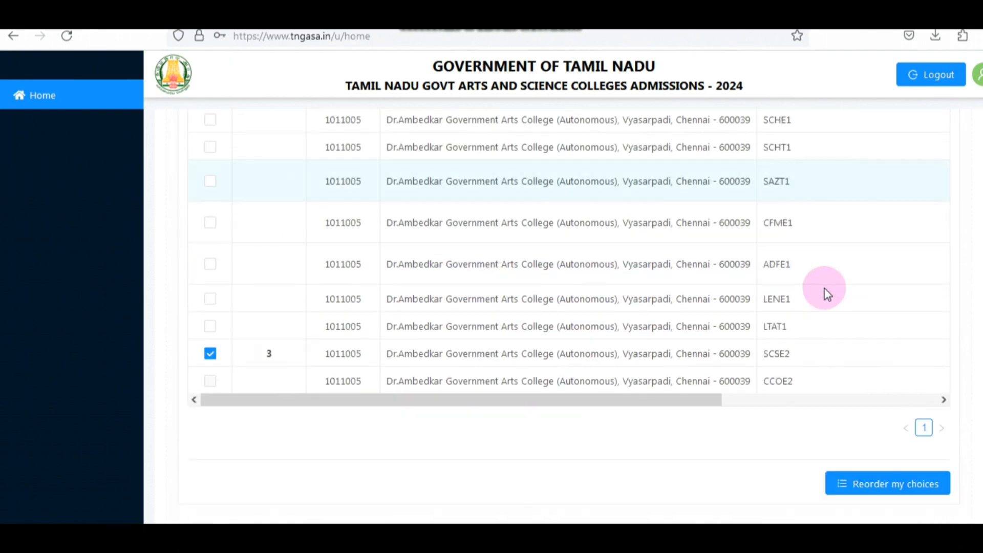
left_click(930, 506)
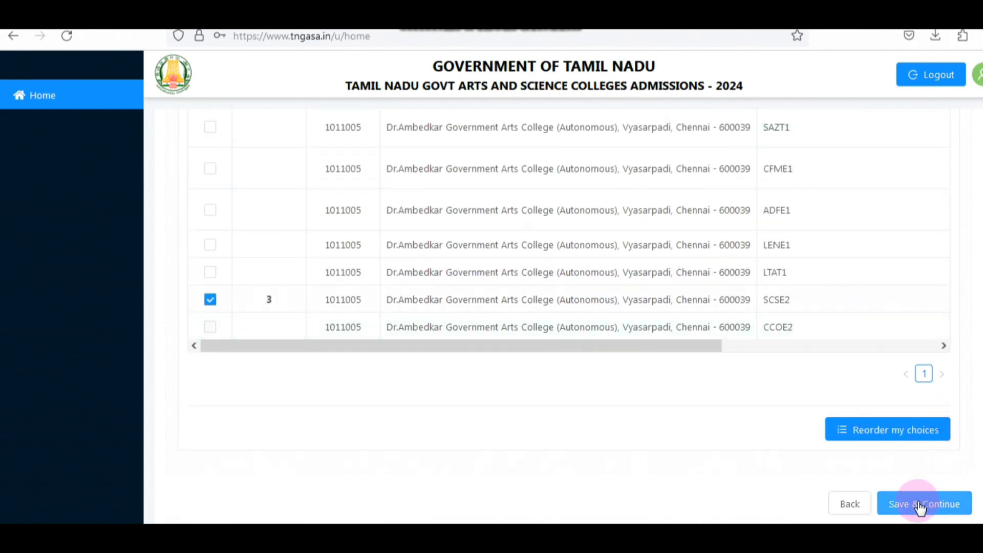
left_click(940, 505)
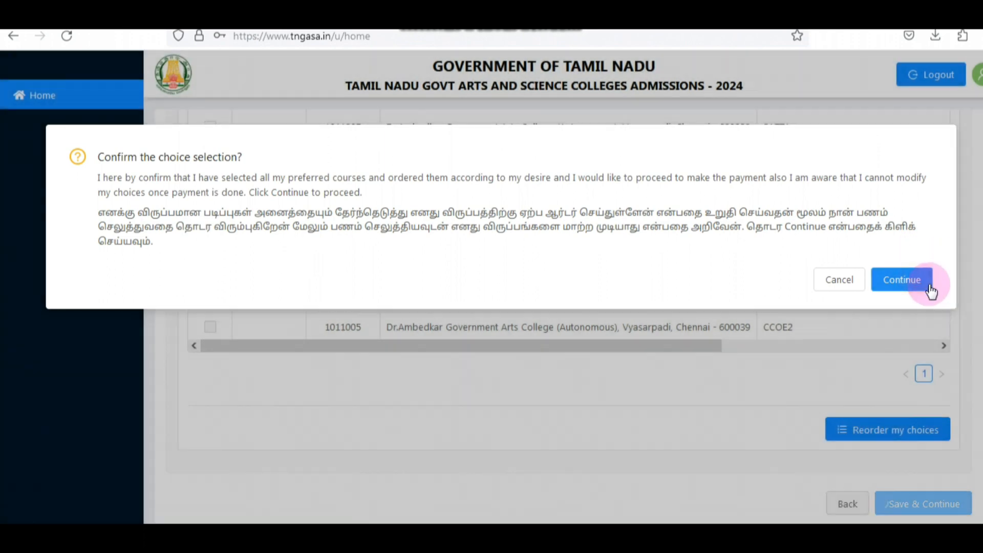
left_click(917, 283)
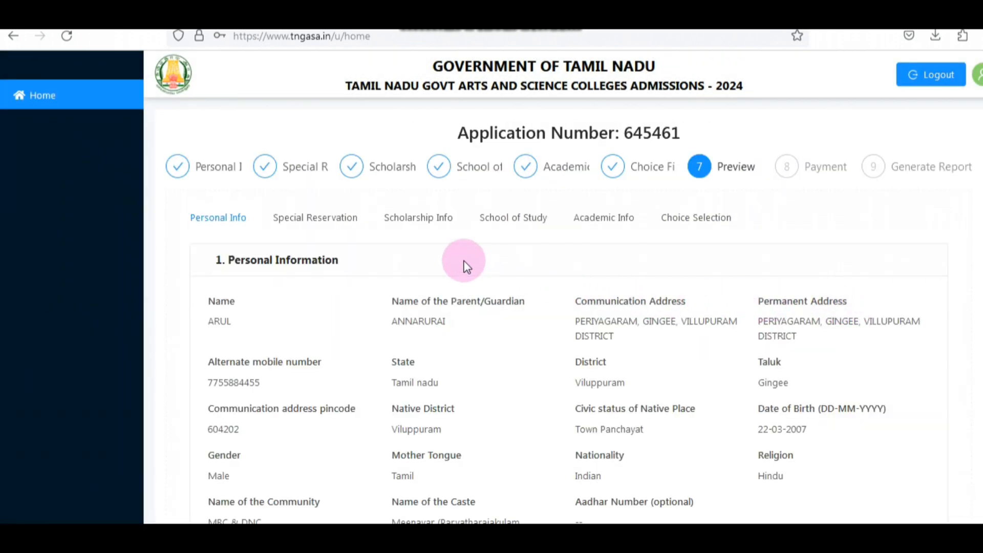
Step: Review the personal information in the application preview and confirm proceeding to payment
scroll(445, 256, "down", 2)
scroll(444, 257, "up", 2)
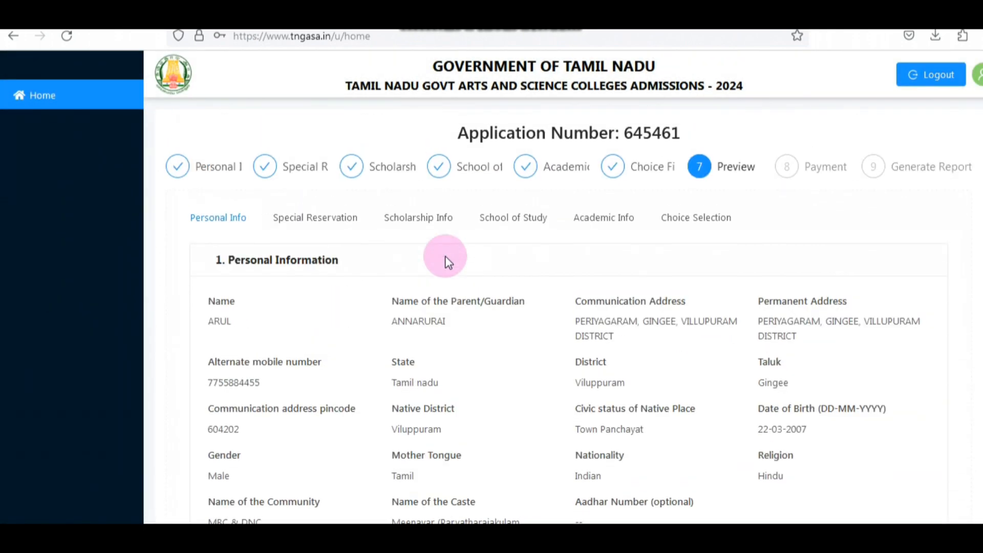
scroll(444, 258, "down", 3)
scroll(444, 259, "down", 1)
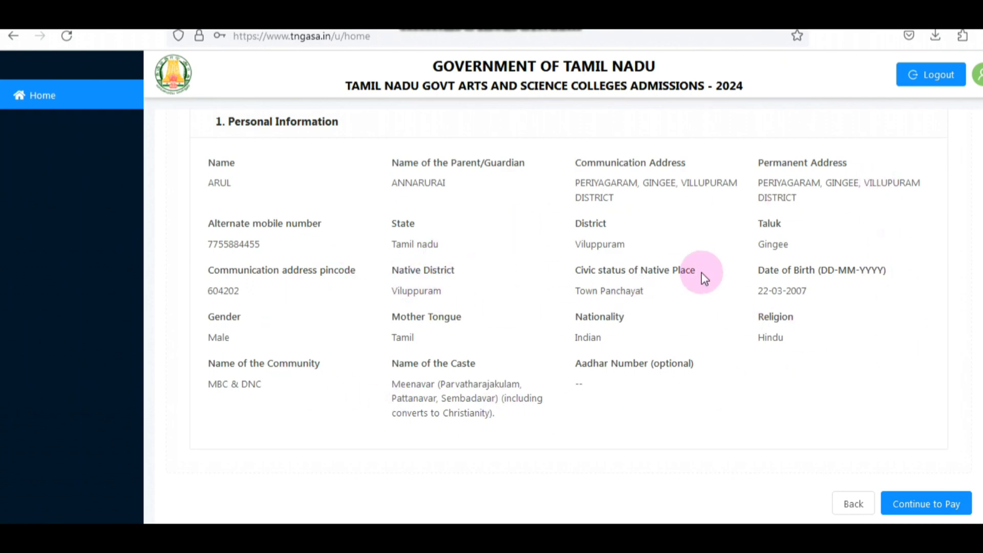
left_click(948, 503)
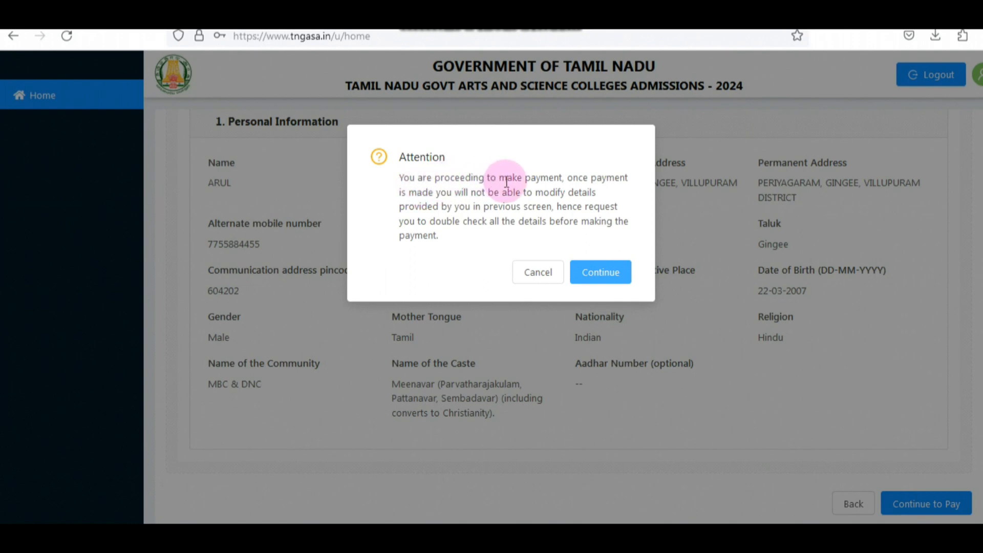
left_click(607, 274)
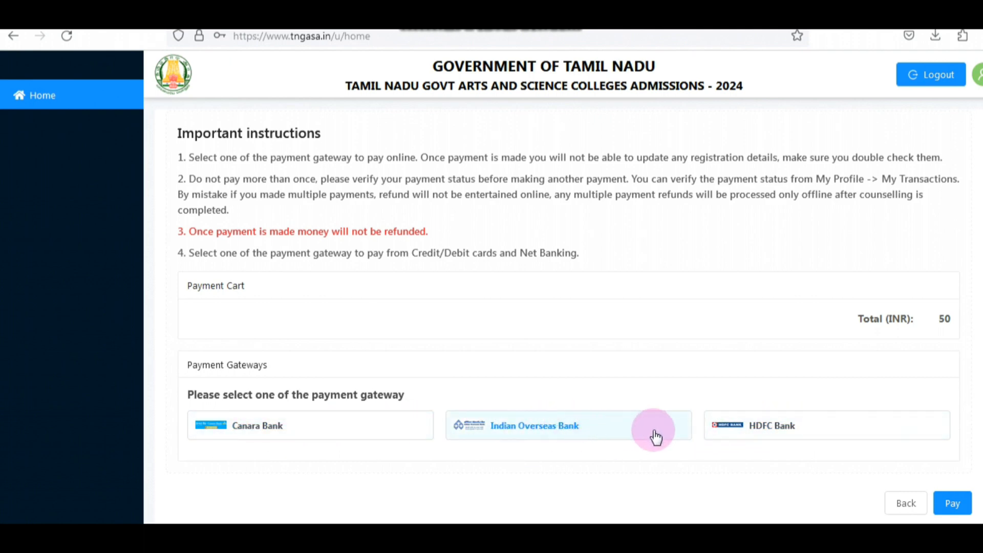
Step: Choose the Canara Bank payment gateway, proceed to pay, and review the Paytm options including QR, cards, UPI and net banking
left_click(789, 432)
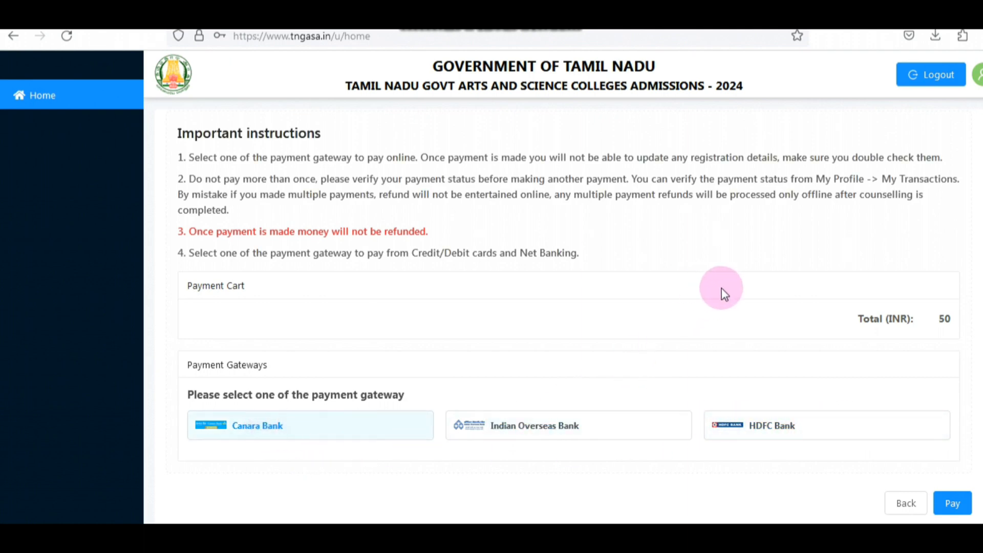
left_click(965, 507)
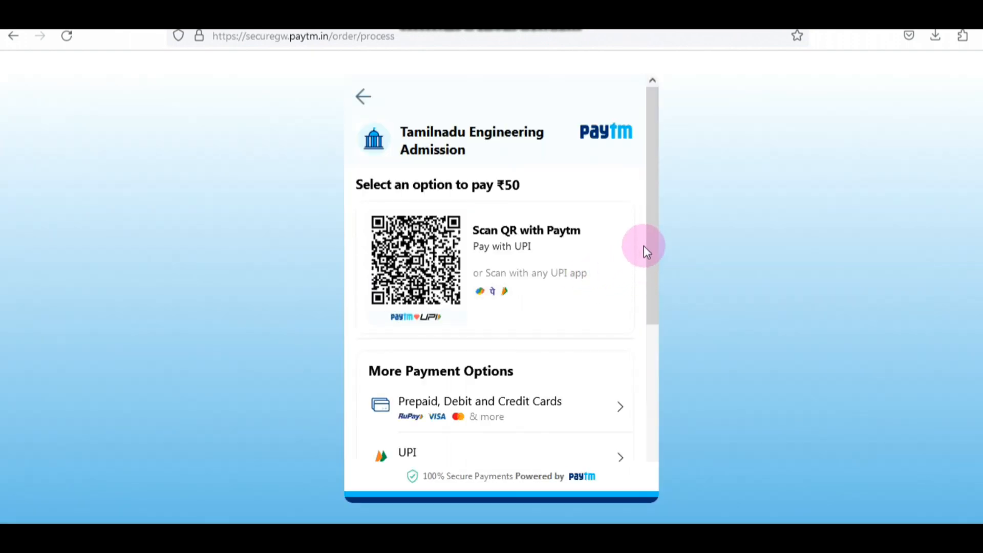
left_click_drag(644, 247, 663, 340)
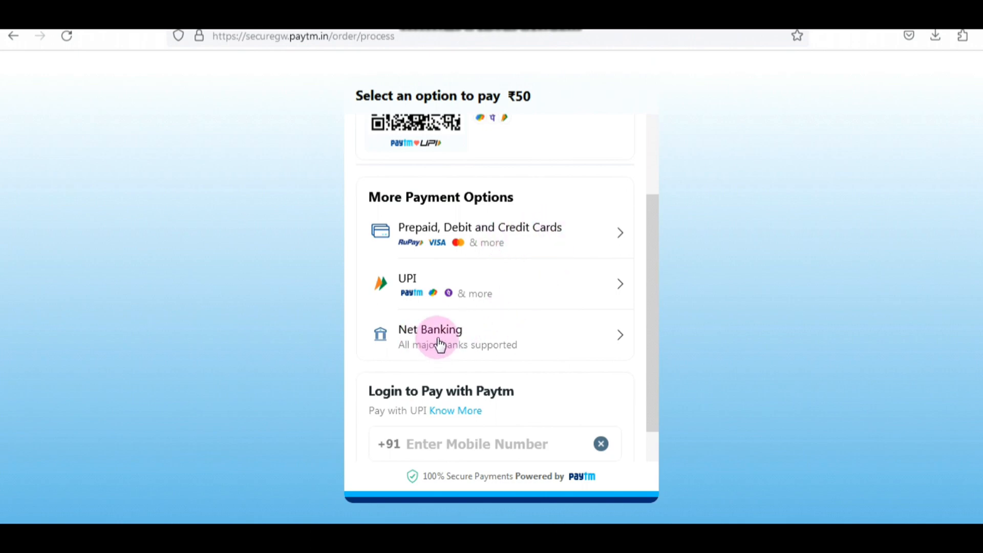
scroll(378, 188, "up", 5)
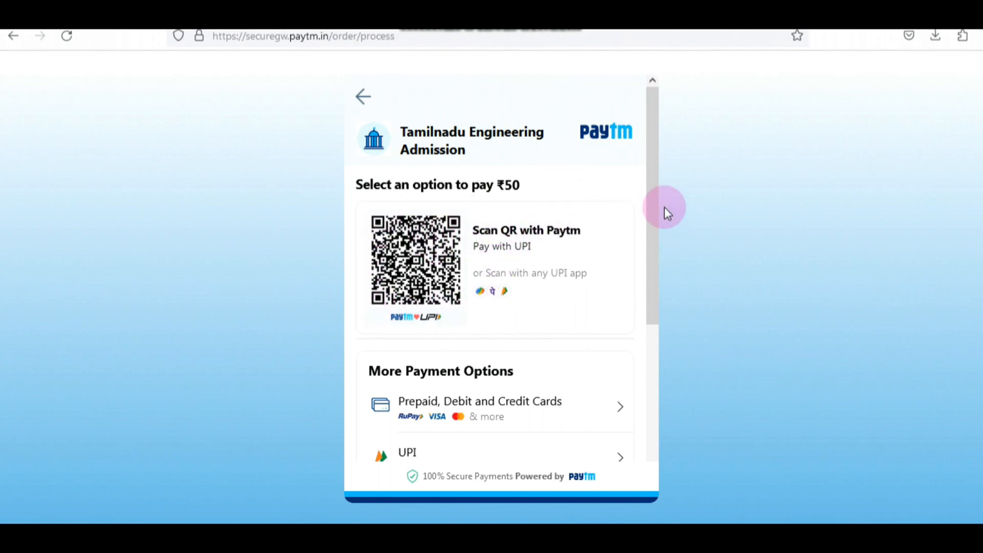
left_click_drag(652, 208, 644, 385)
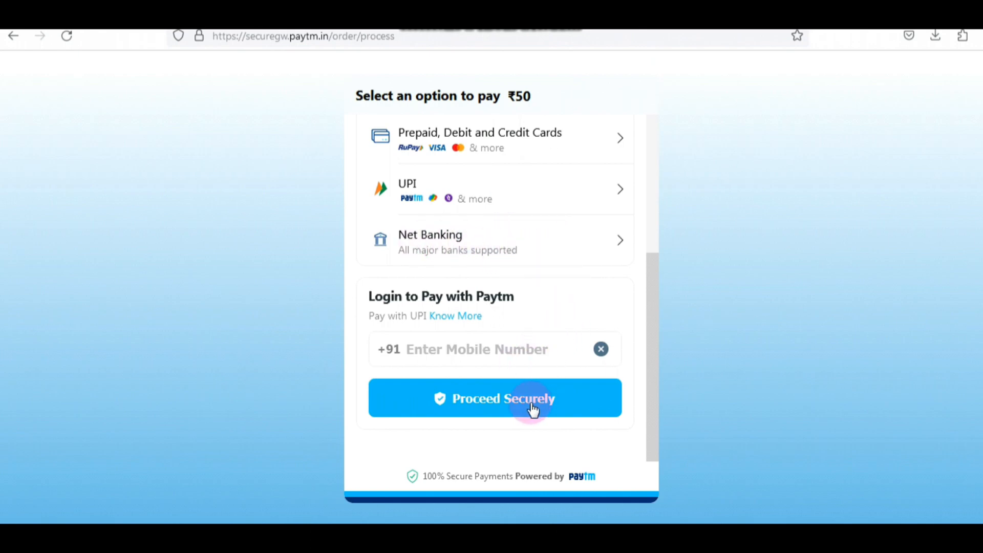
scroll(533, 395, "up", 5)
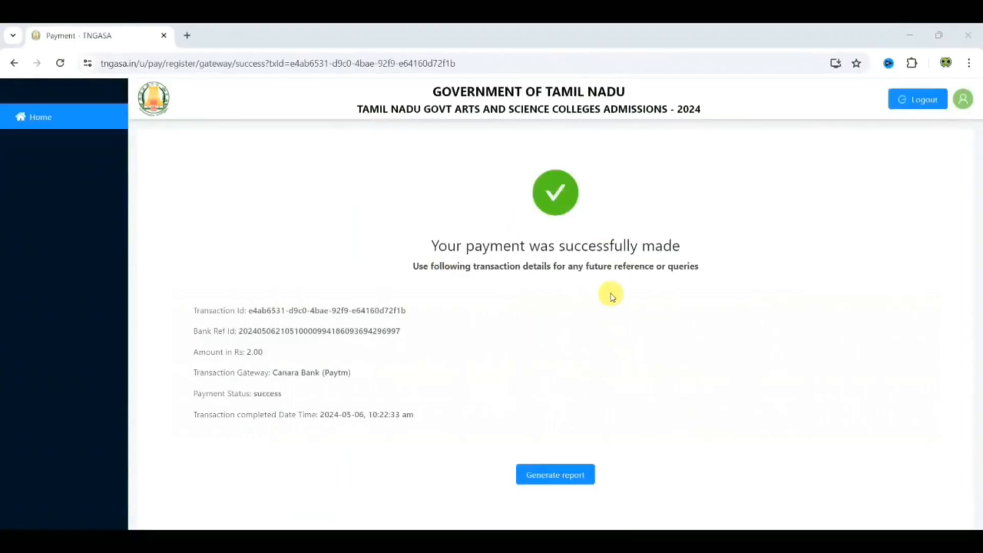
Step: Generate the application report from the completed payment's transaction page
left_click(586, 472)
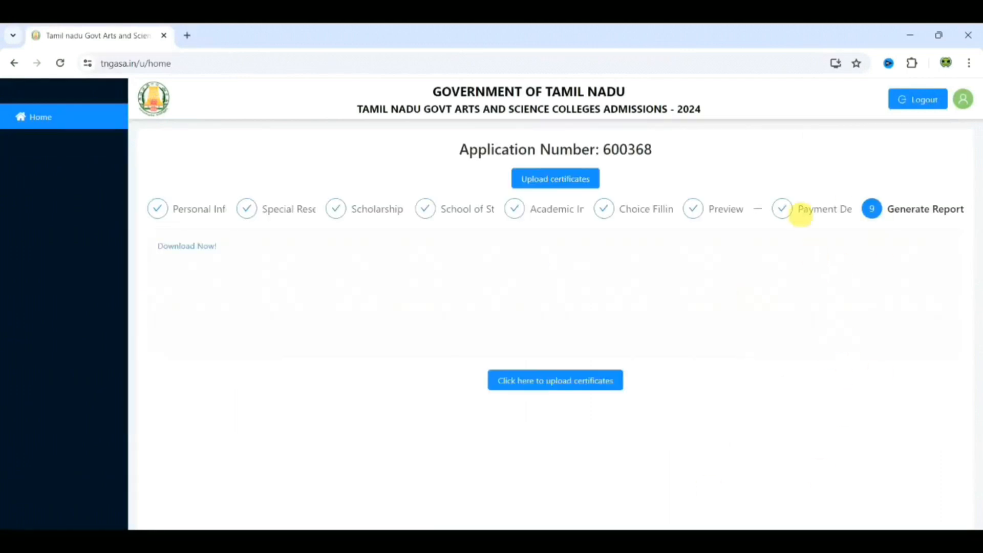
Step: Open the certificate upload page and review its instructions and the upload fields for mark sheets, community certificate, photo, signature and additional certificates
left_click(574, 385)
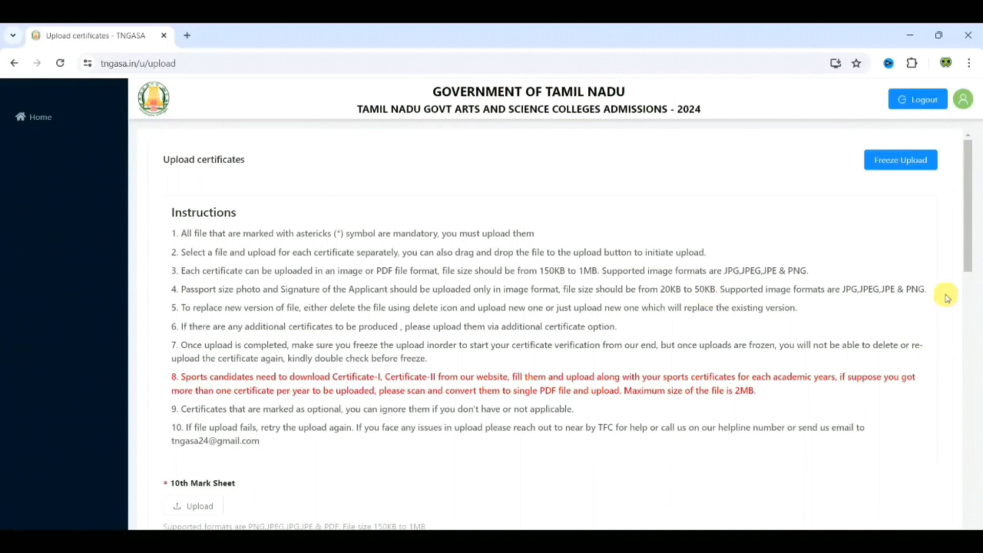
left_click_drag(966, 249, 967, 314)
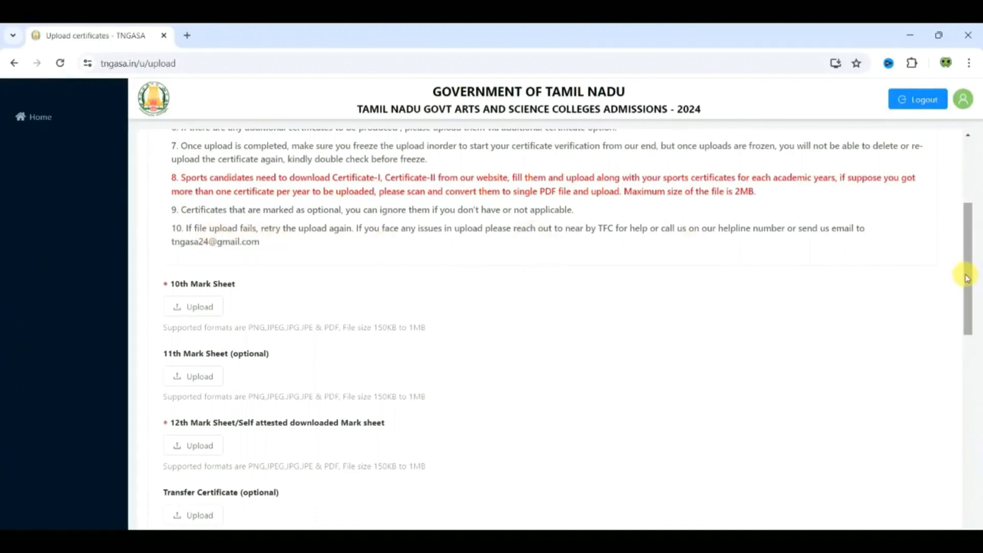
left_click_drag(967, 280, 966, 318)
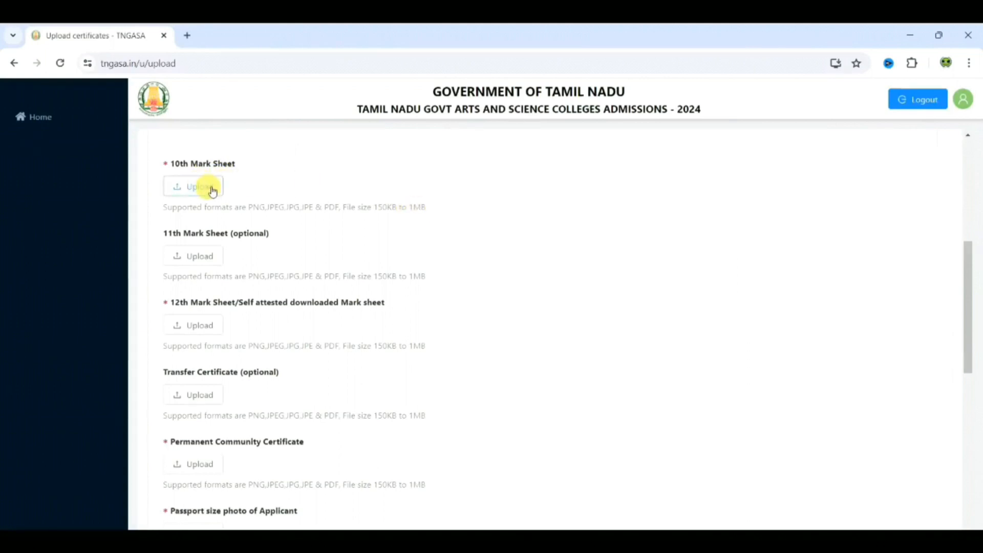
scroll(248, 239, "down", 5)
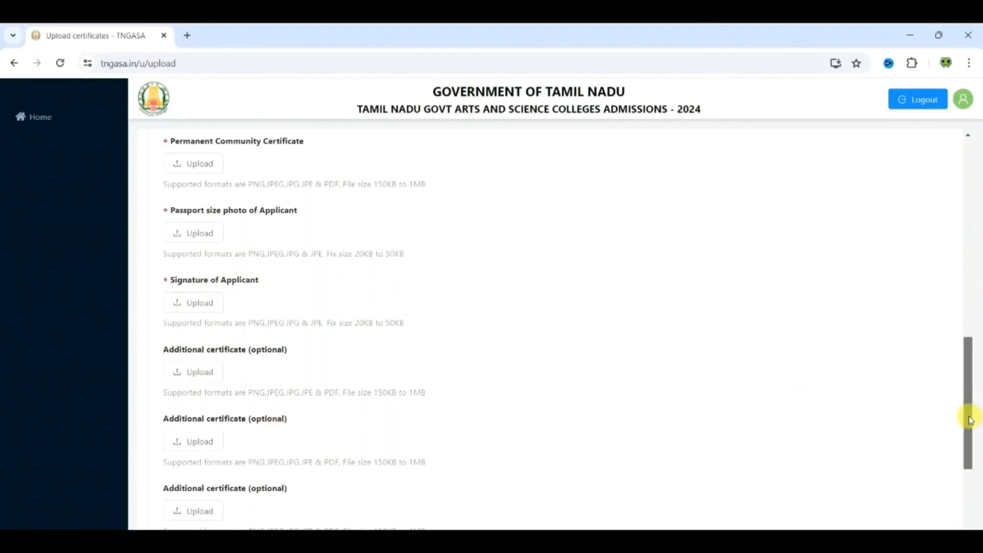
left_click_drag(967, 417, 978, 311)
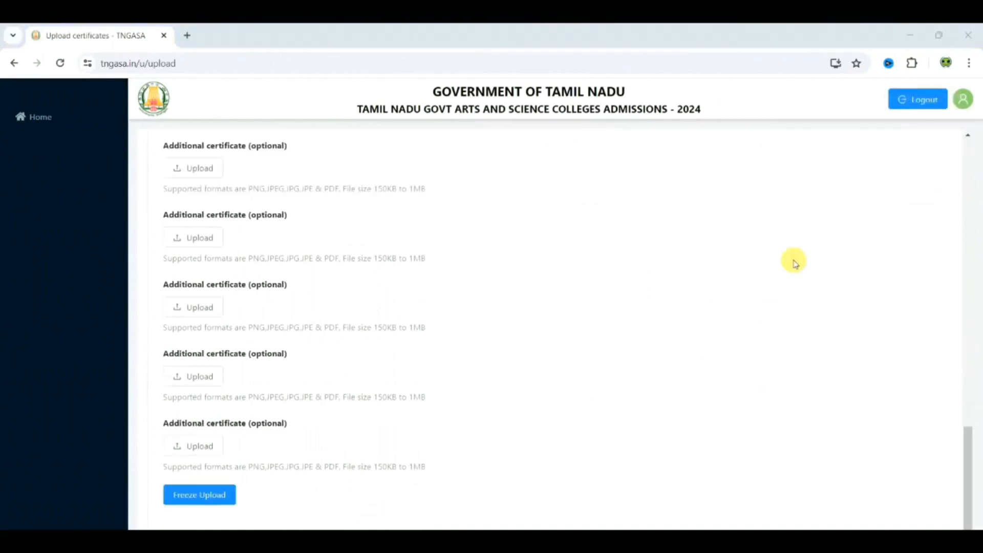
Step: Freeze the certificate uploads and confirm the freeze declaration
left_click(226, 495)
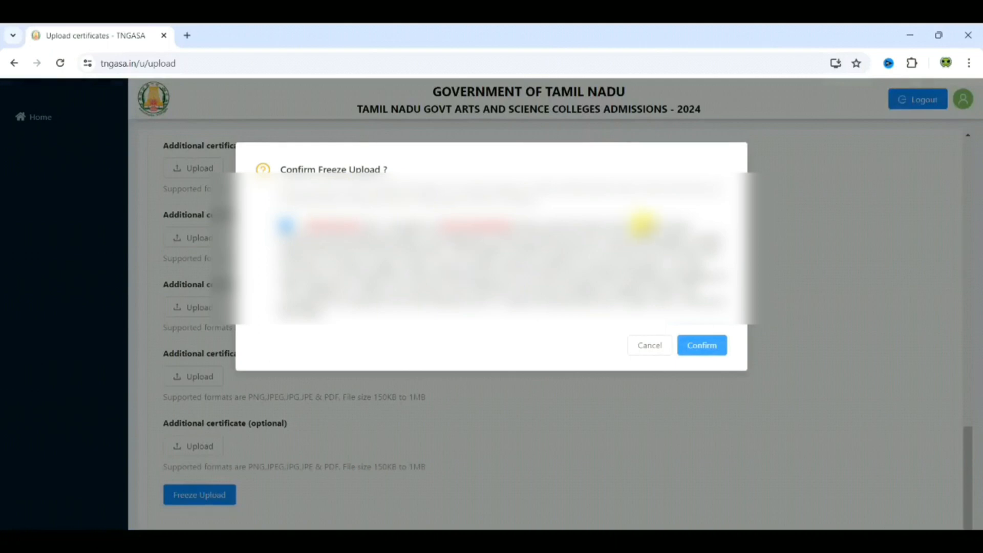
left_click(710, 342)
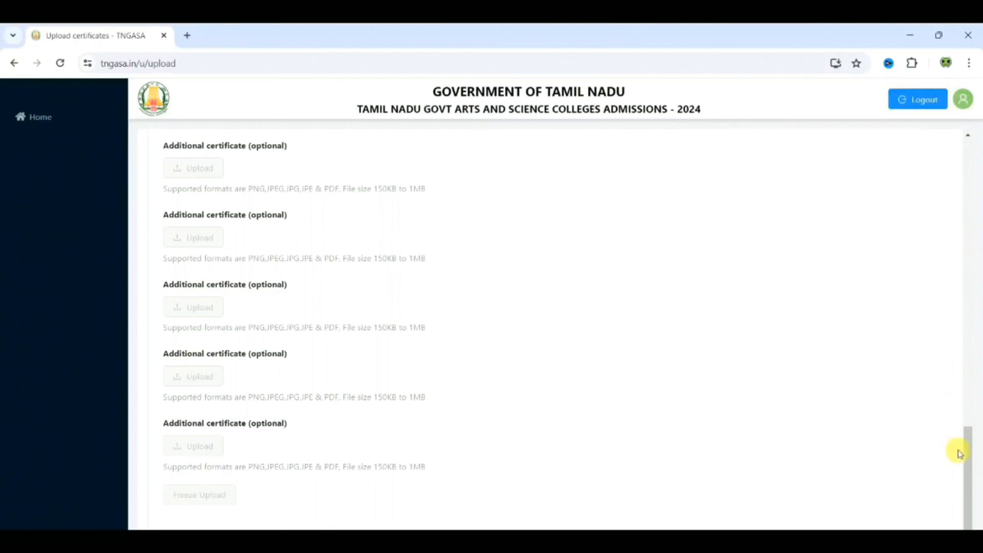
left_click_drag(967, 460, 957, 134)
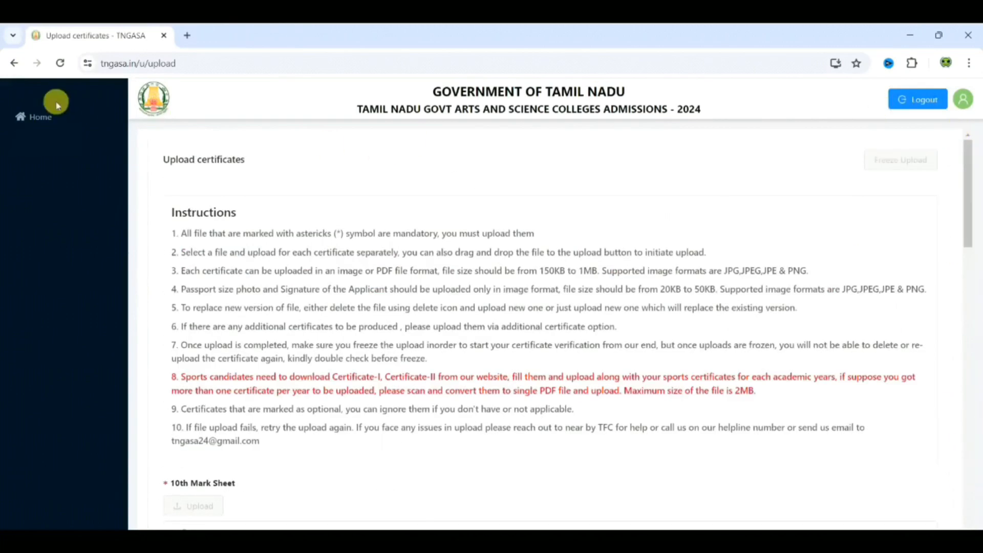
Step: Download the application PDF from the home page and review its declarations and required original certificates, enlarging the certificate list to 125%
left_click(36, 119)
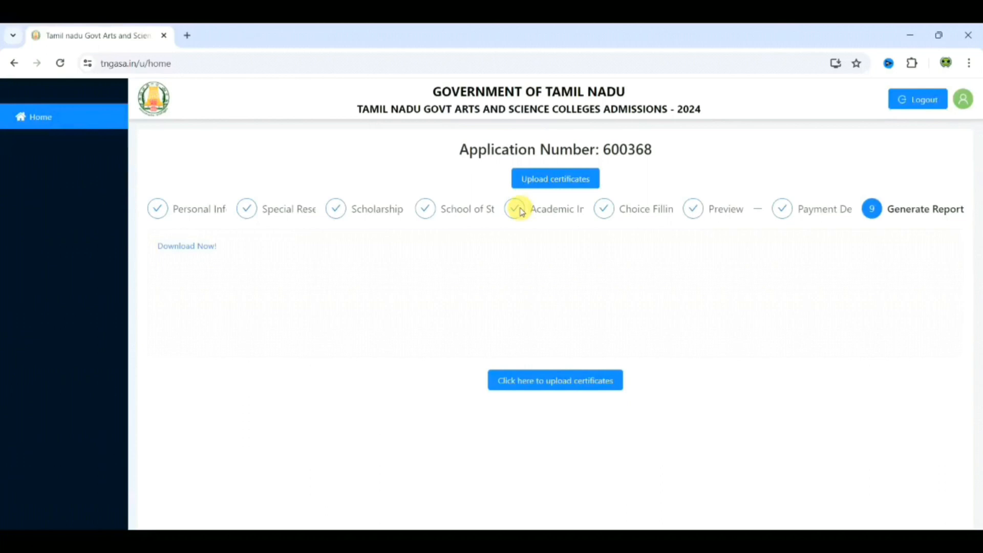
left_click(196, 251)
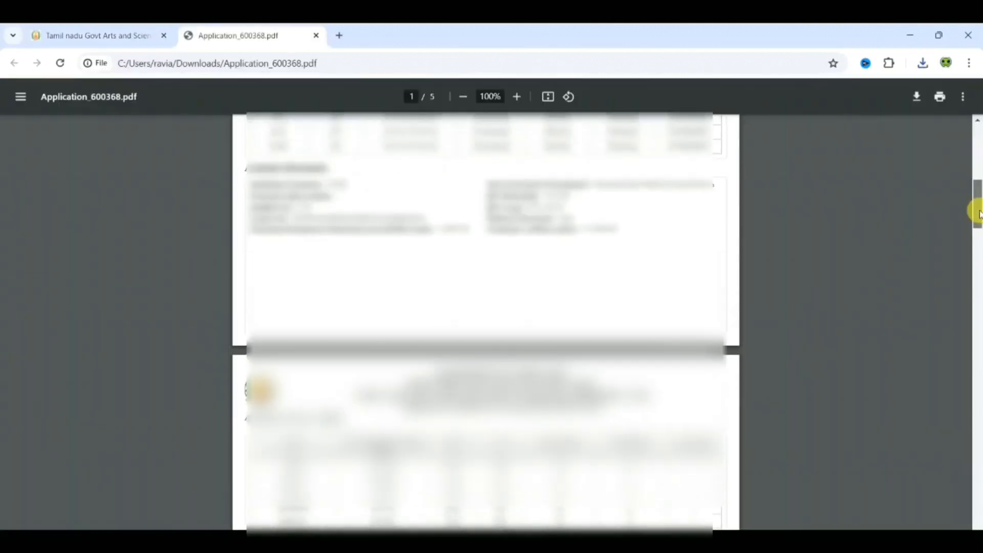
left_click_drag(979, 214, 979, 322)
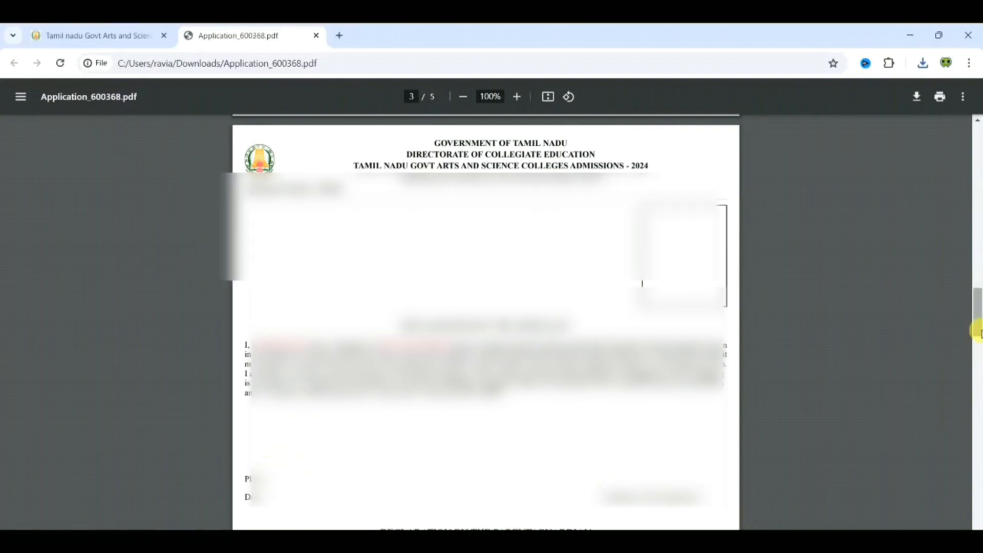
left_click_drag(977, 332, 977, 368)
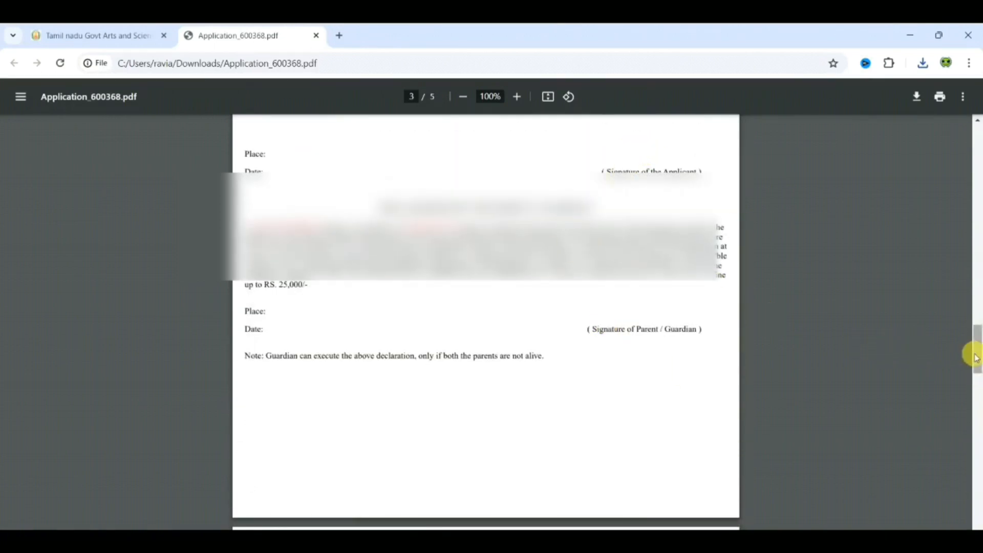
left_click_drag(975, 357, 972, 401)
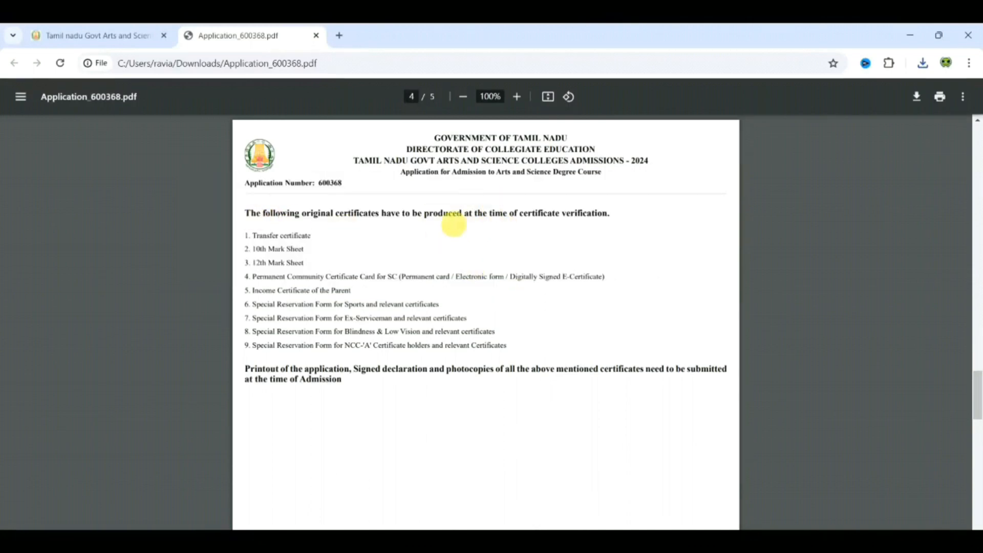
left_click(517, 94)
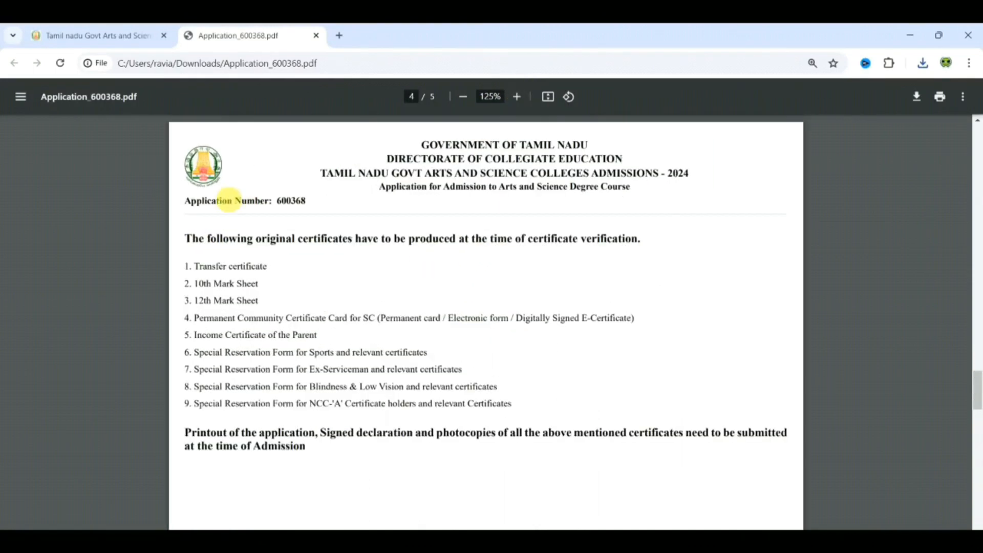